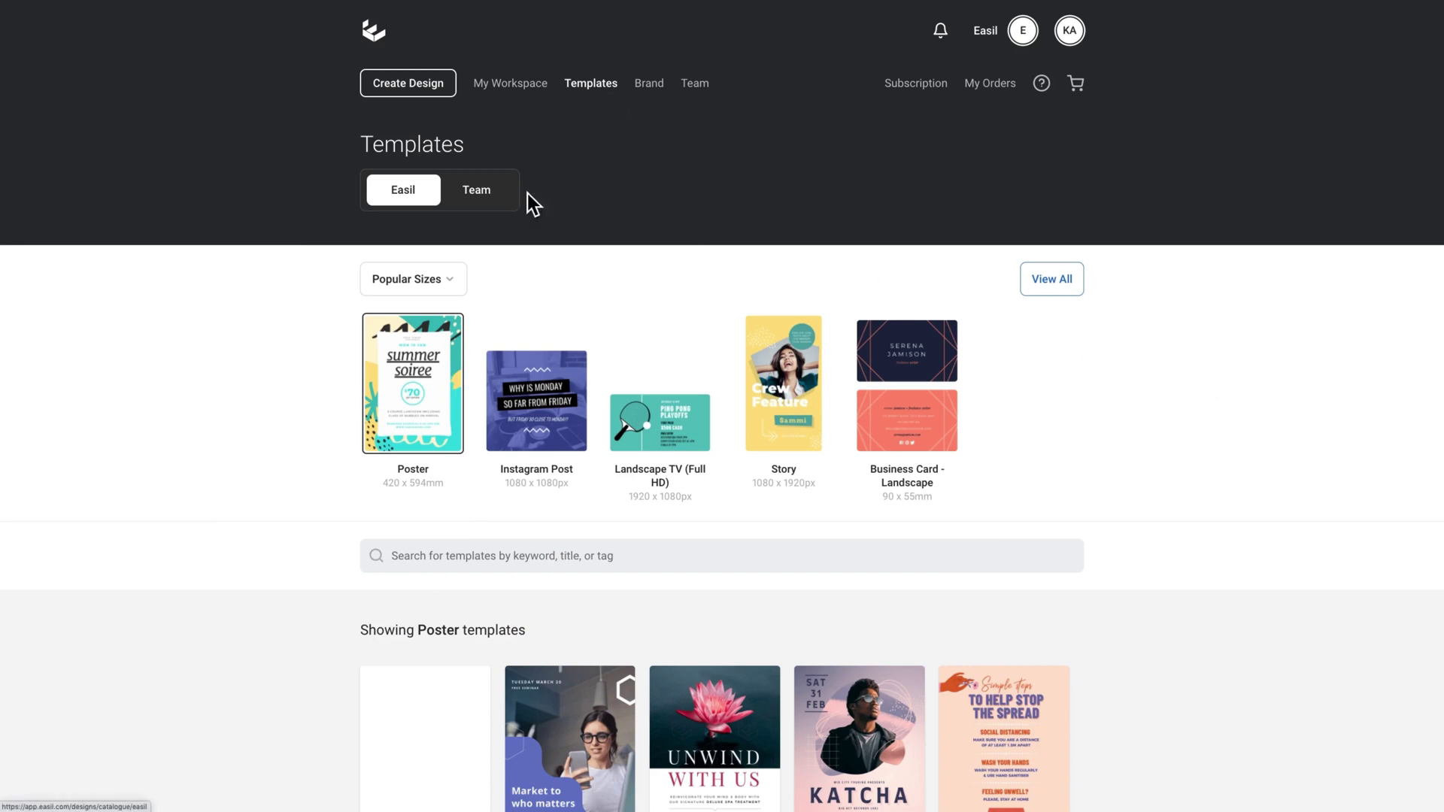
Show the Social Media template sizes and list the Facebook Advert templates.
left_click(416, 293)
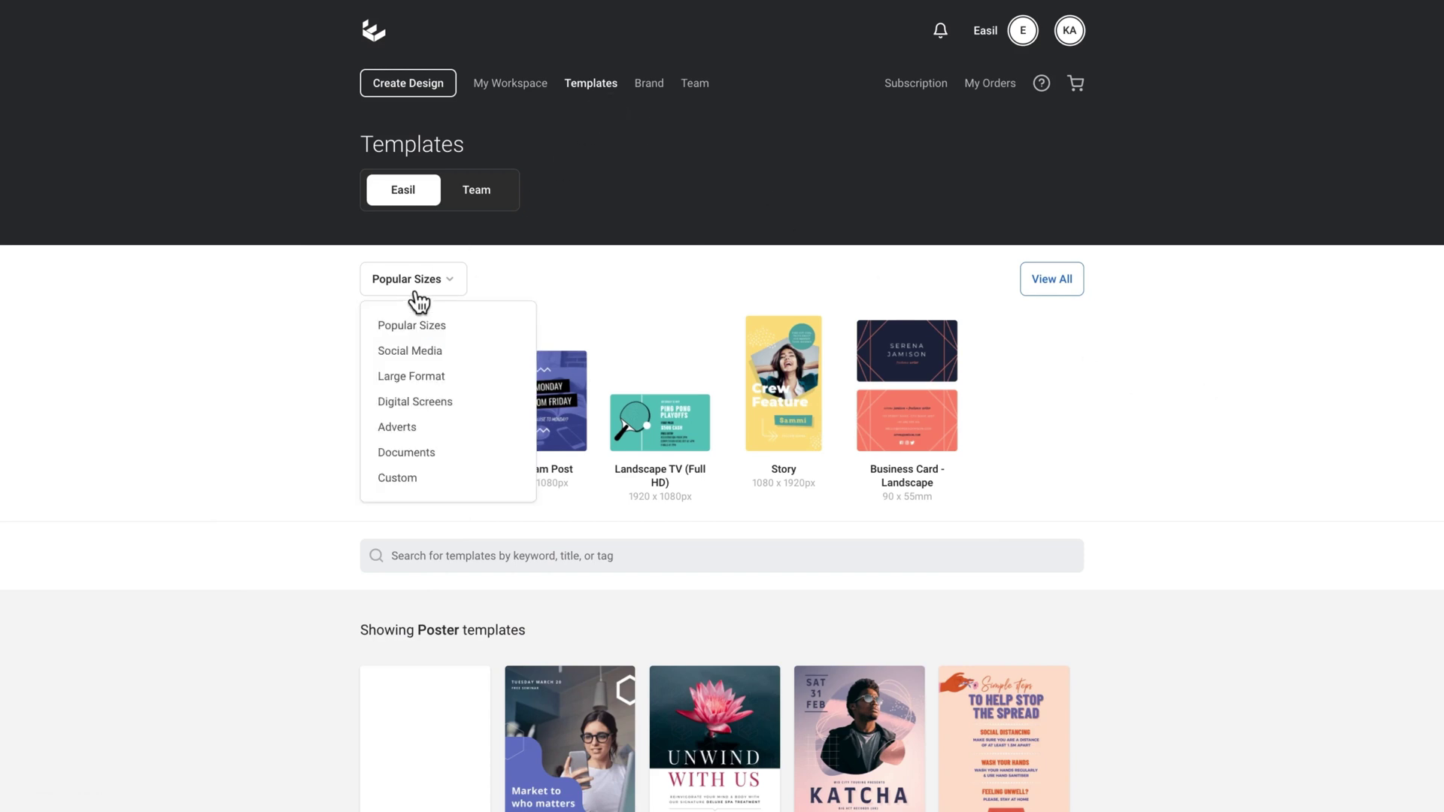
left_click(418, 347)
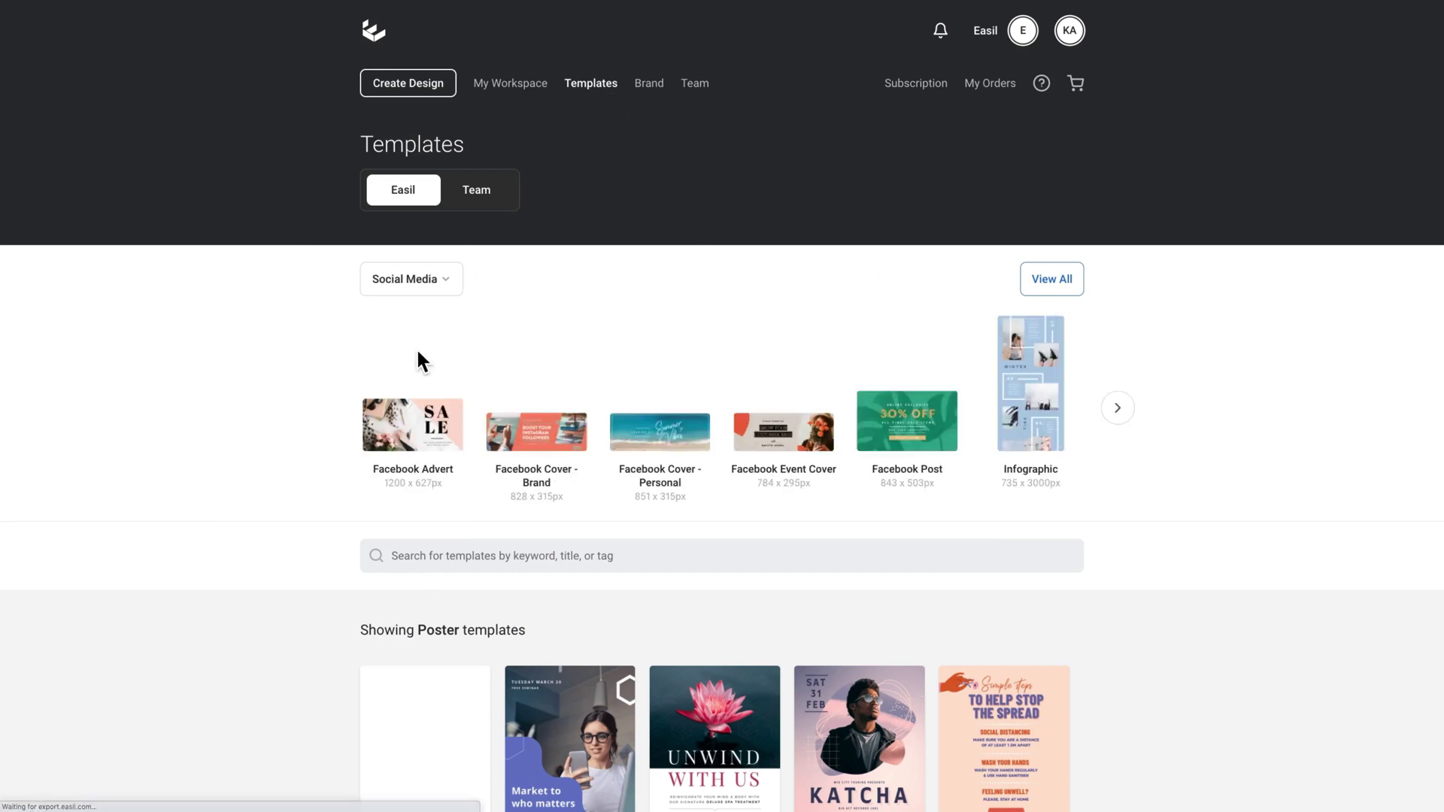
left_click(421, 450)
Open the Neon Sale Retail Template from the Facebook Advert templates.
scroll(1176, 445, "down", 1)
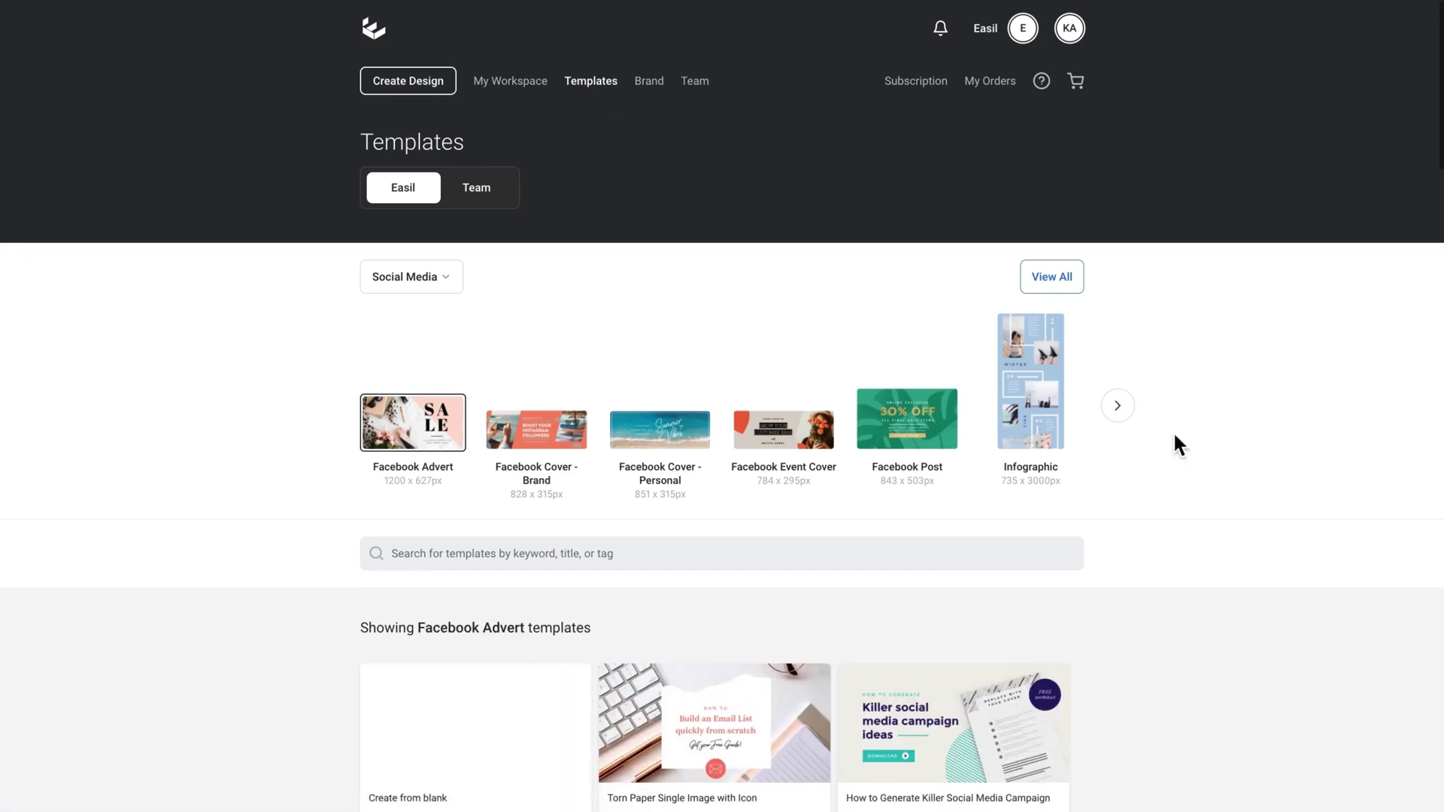
scroll(1174, 437, "down", 5)
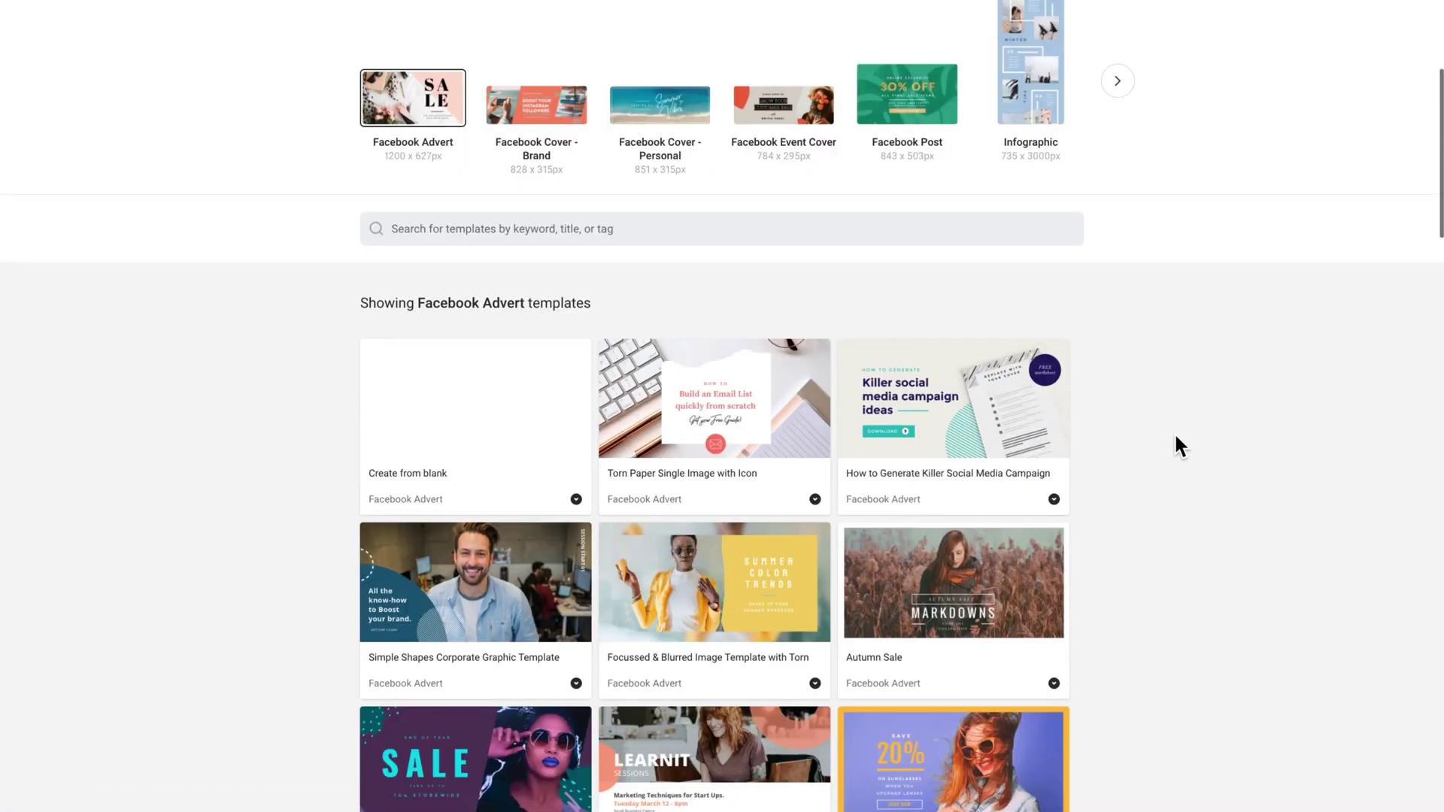
scroll(1175, 436, "down", 2)
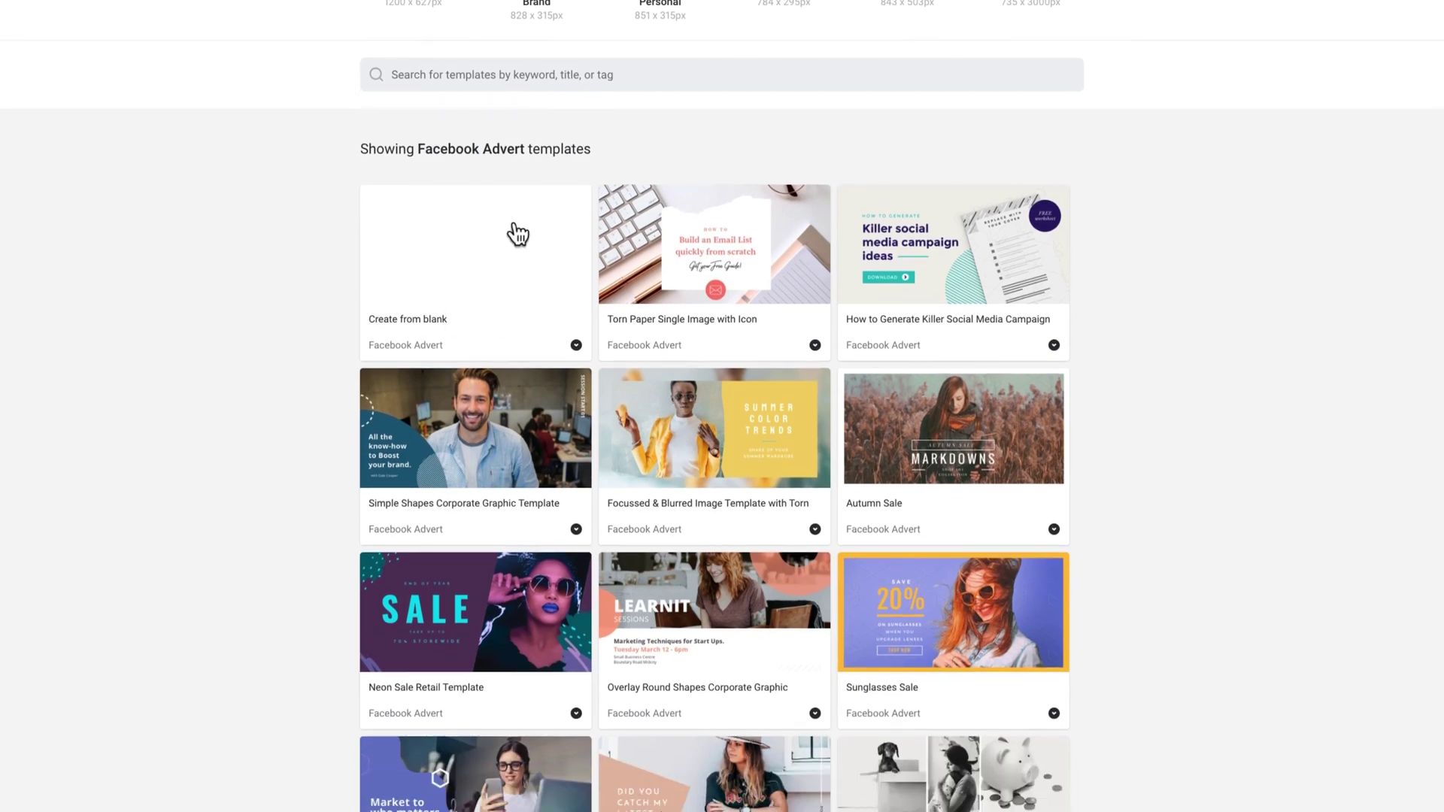
scroll(539, 253, "down", 1)
scroll(539, 254, "down", 1)
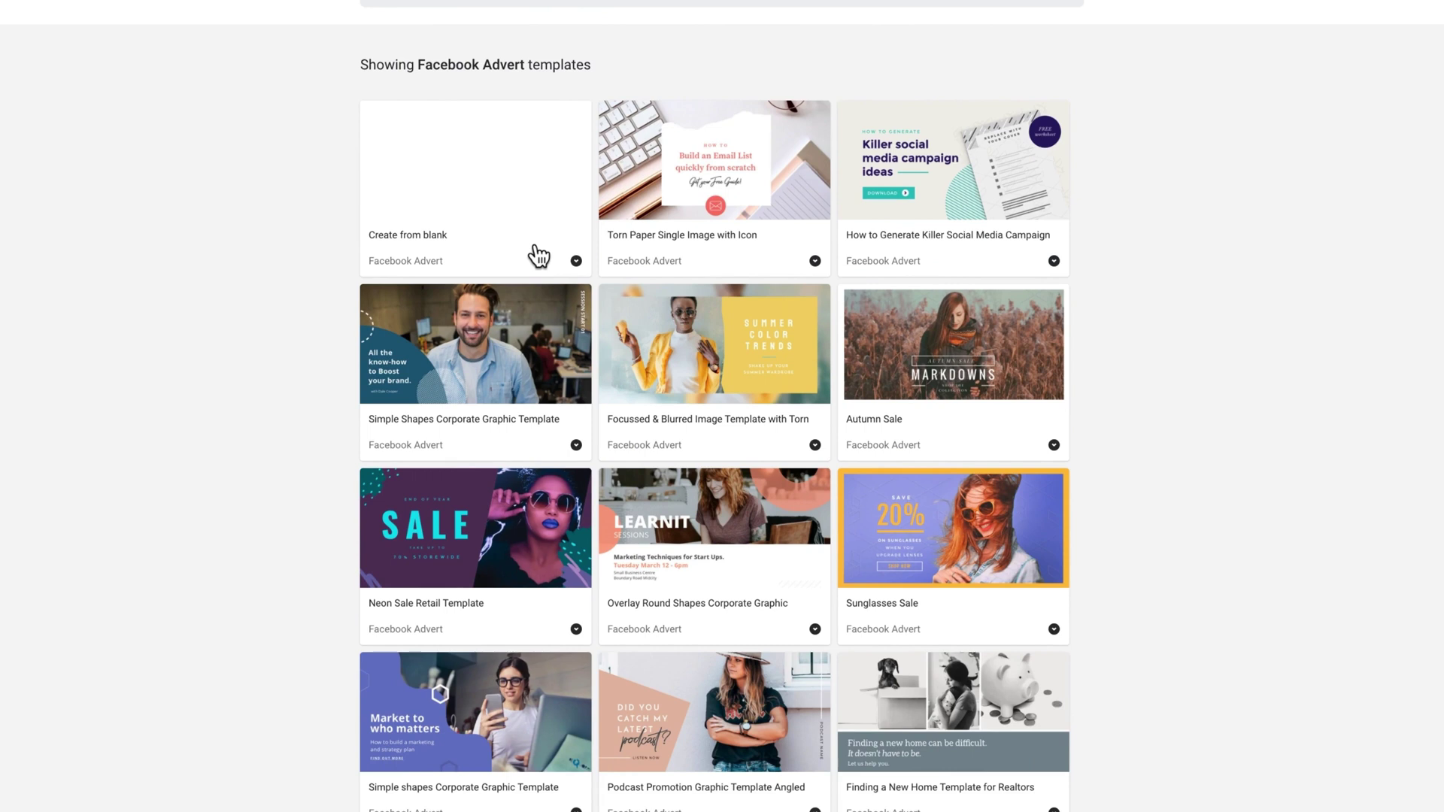
left_click(502, 521)
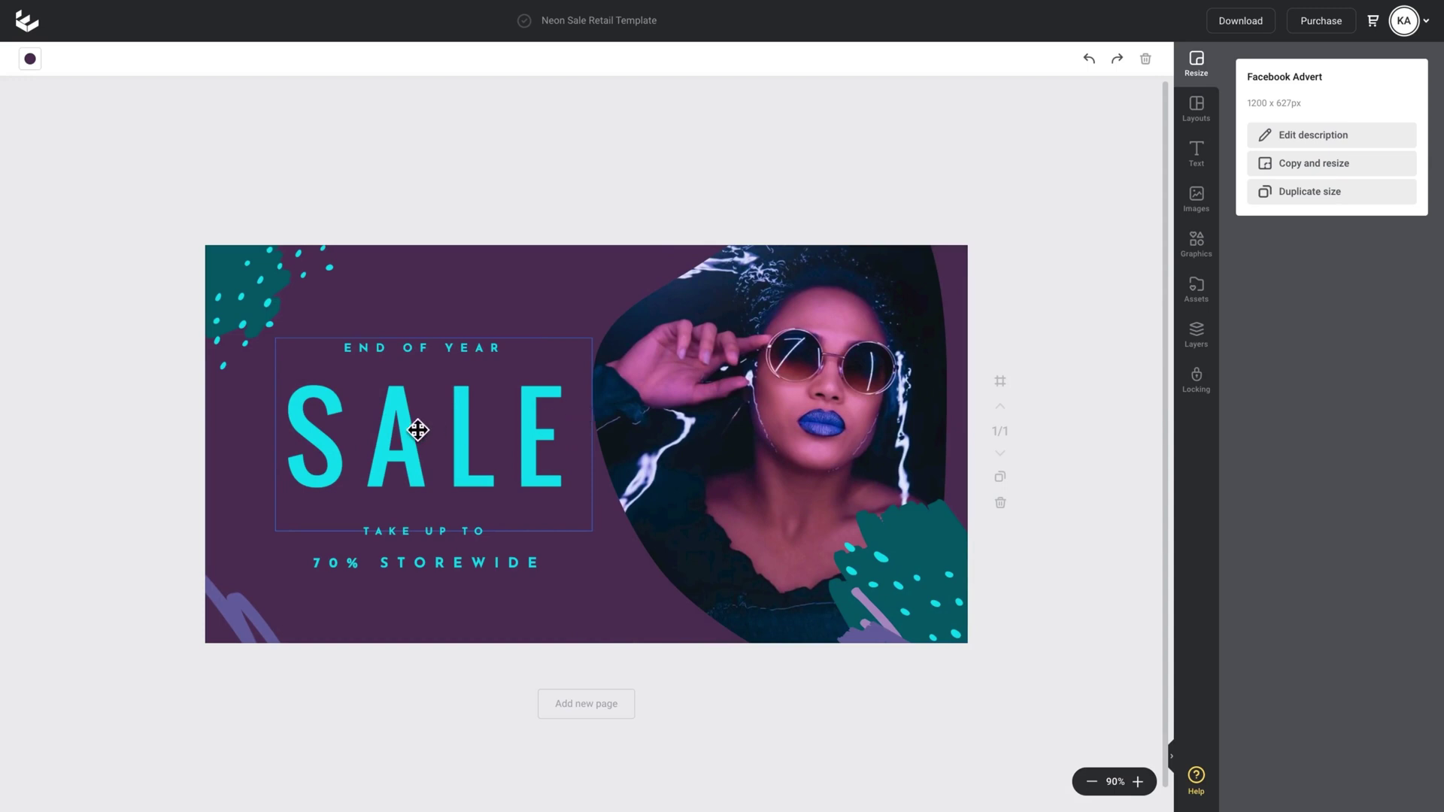
Add a Glow shadow to the SALE text with blur 18 and the cyan template colour.
left_click(457, 430)
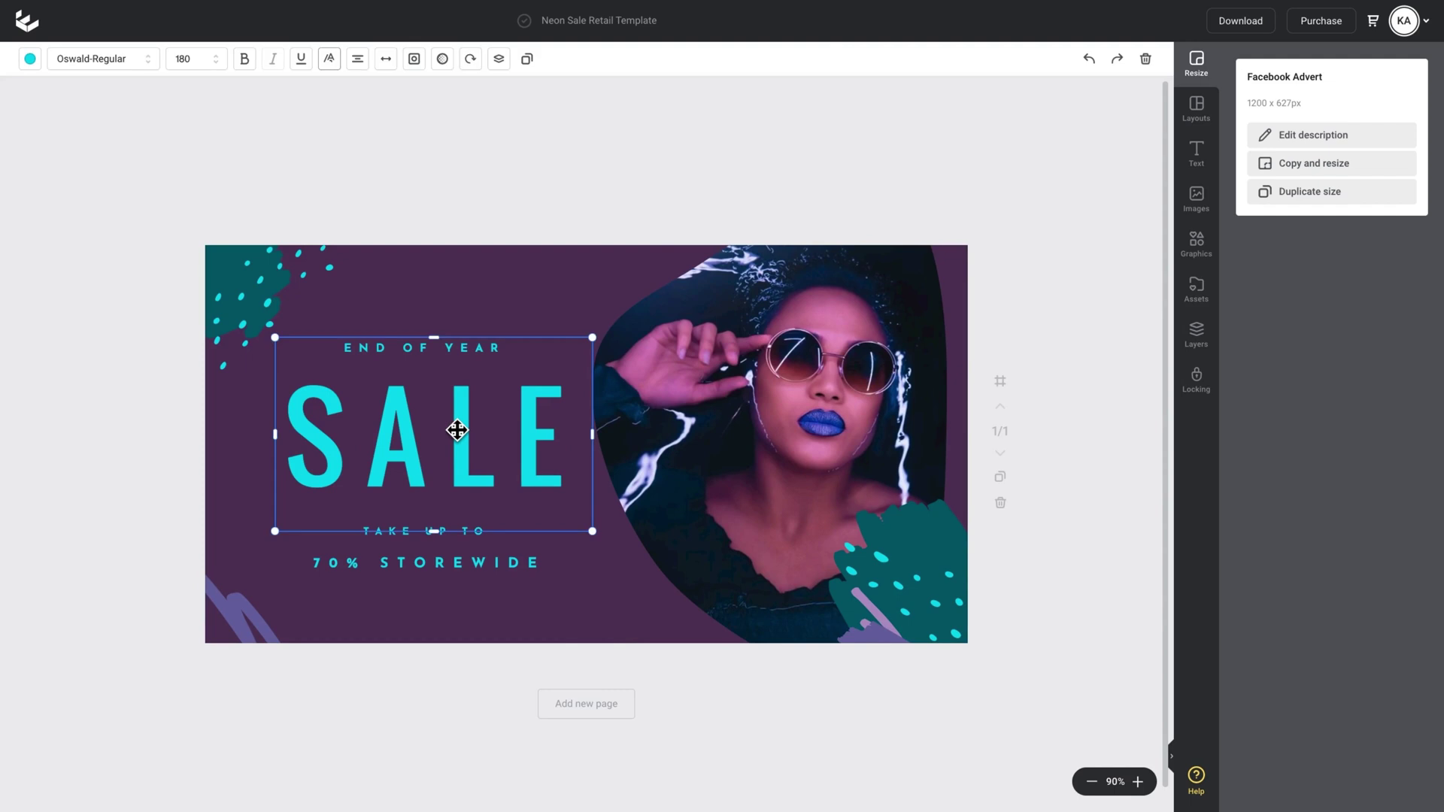
left_click(329, 60)
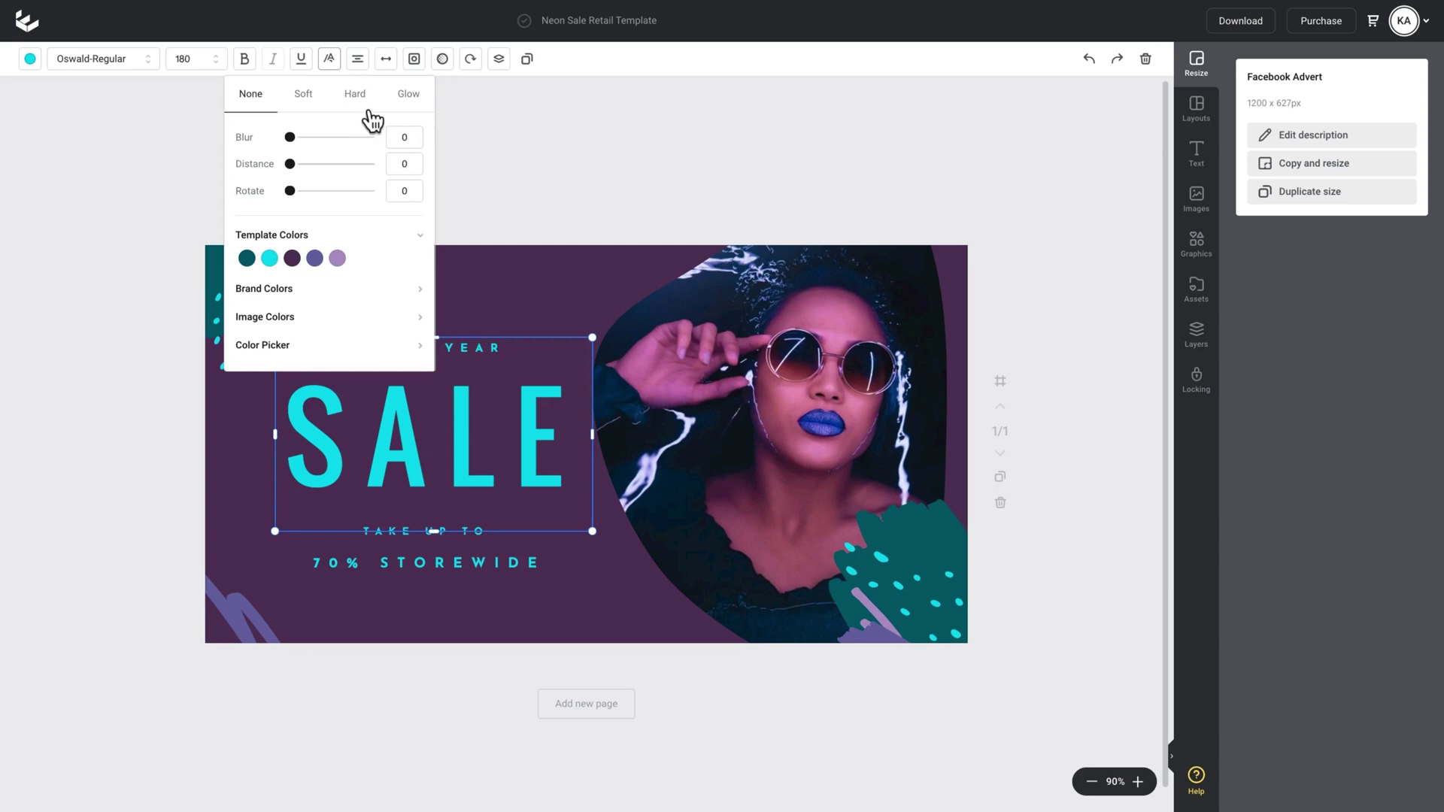
left_click(427, 109)
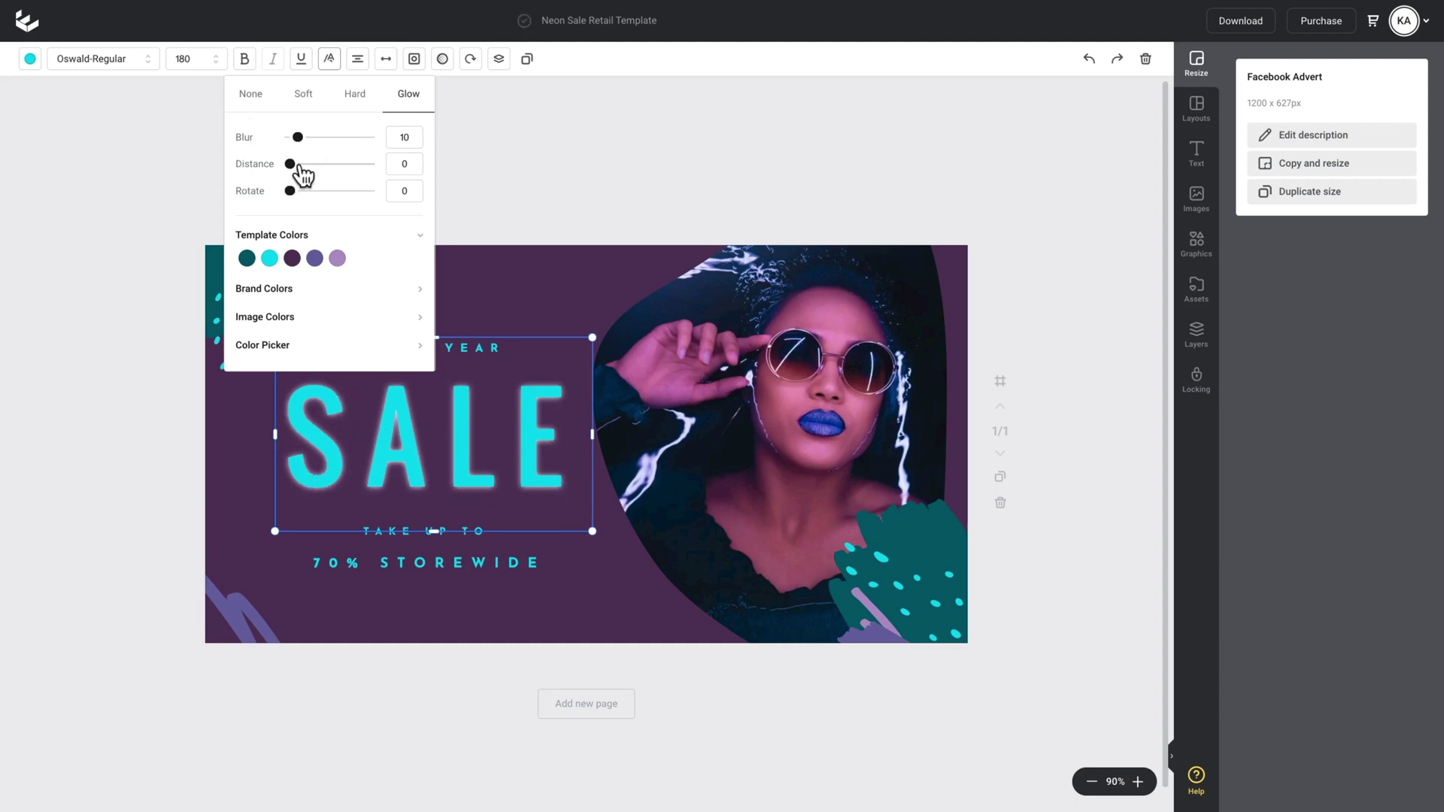
mouse_move(303, 143)
left_mouse_down()
mouse_move(320, 146)
mouse_move(314, 189)
mouse_move(331, 197)
mouse_move(281, 194)
mouse_move(318, 148)
left_mouse_up()
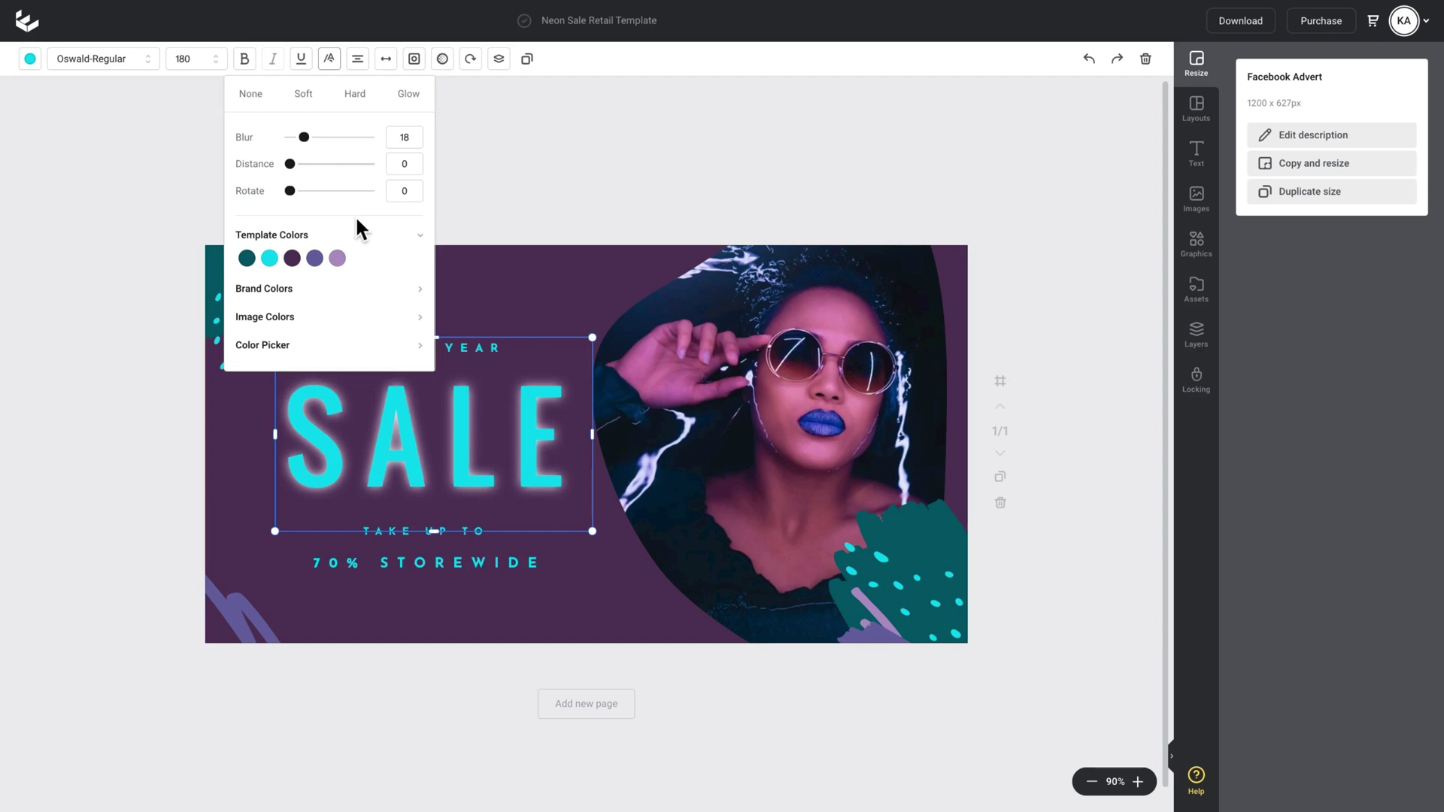
left_click(286, 264)
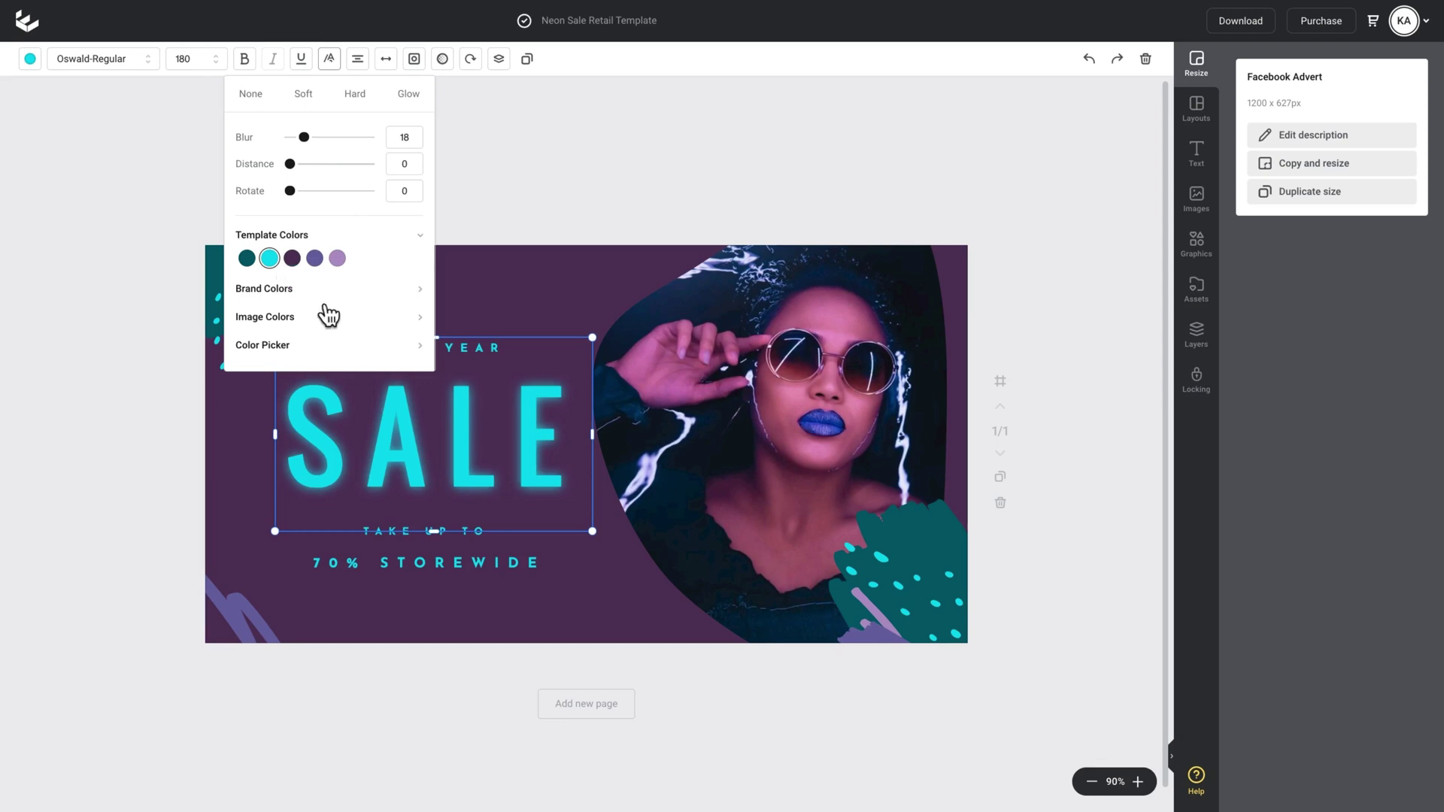
Try custom glow colours for the SALE text in the colour picker, including 00F6FE and the light green B3E6B9.
left_click(274, 348)
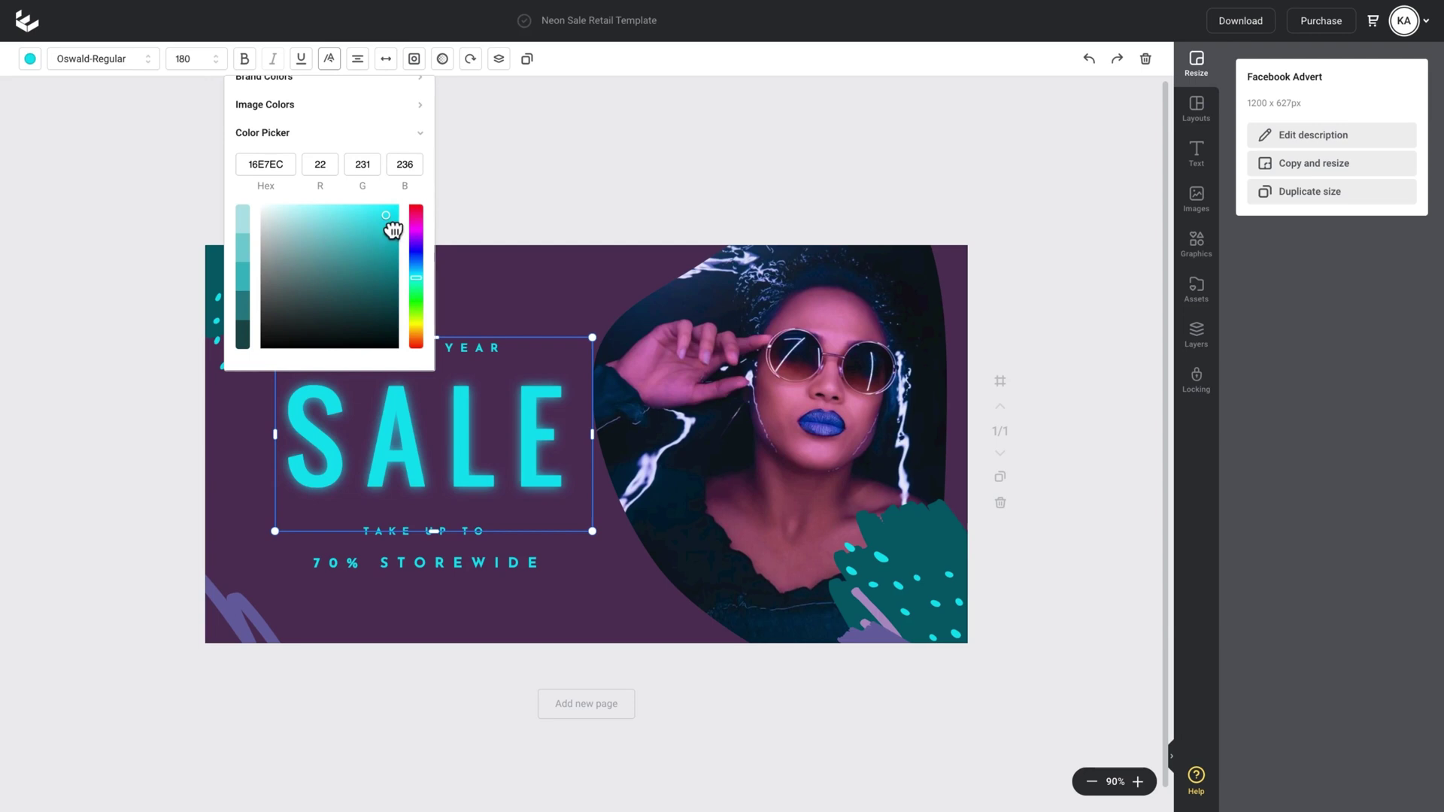
left_click_drag(400, 233, 412, 221)
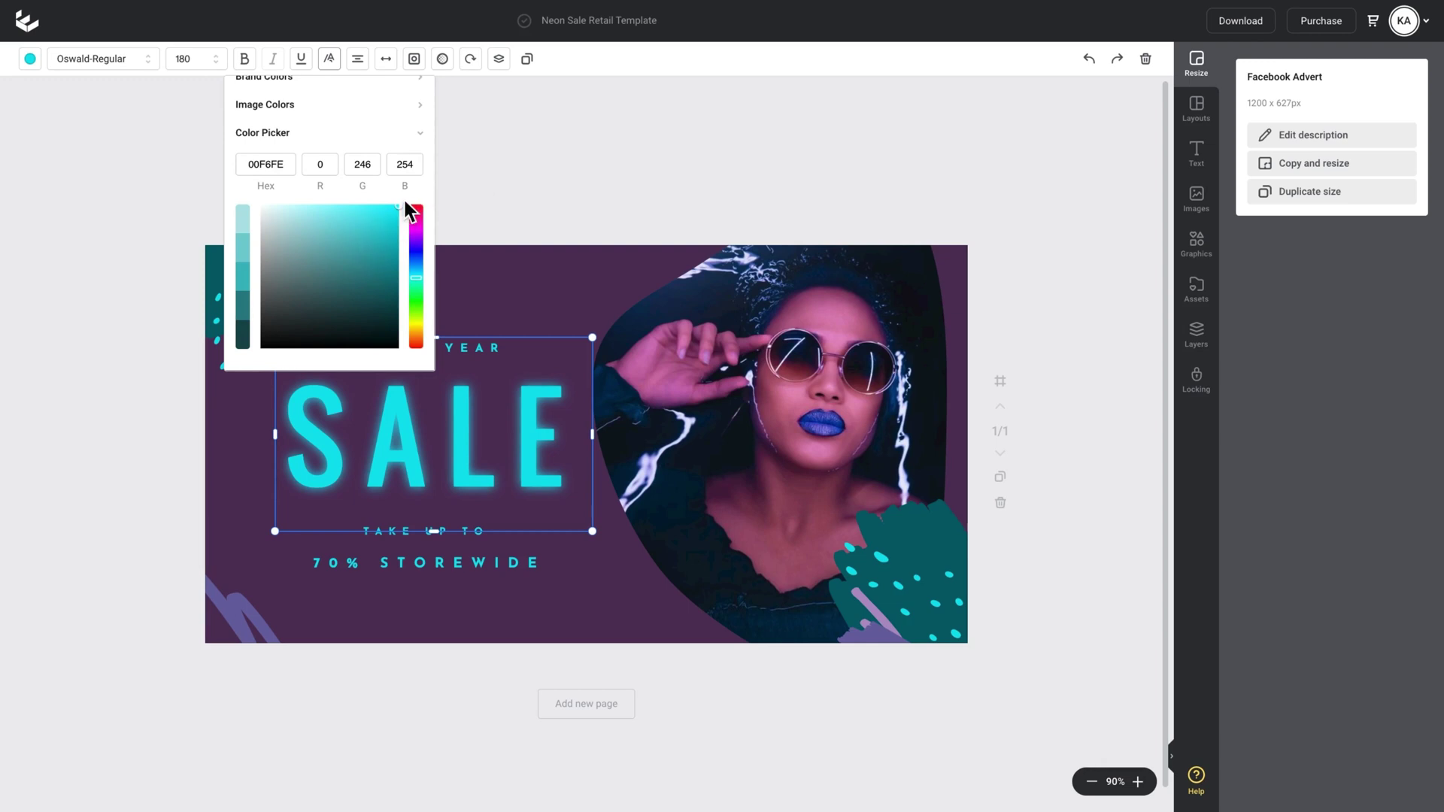
scroll(412, 218, "up", 2)
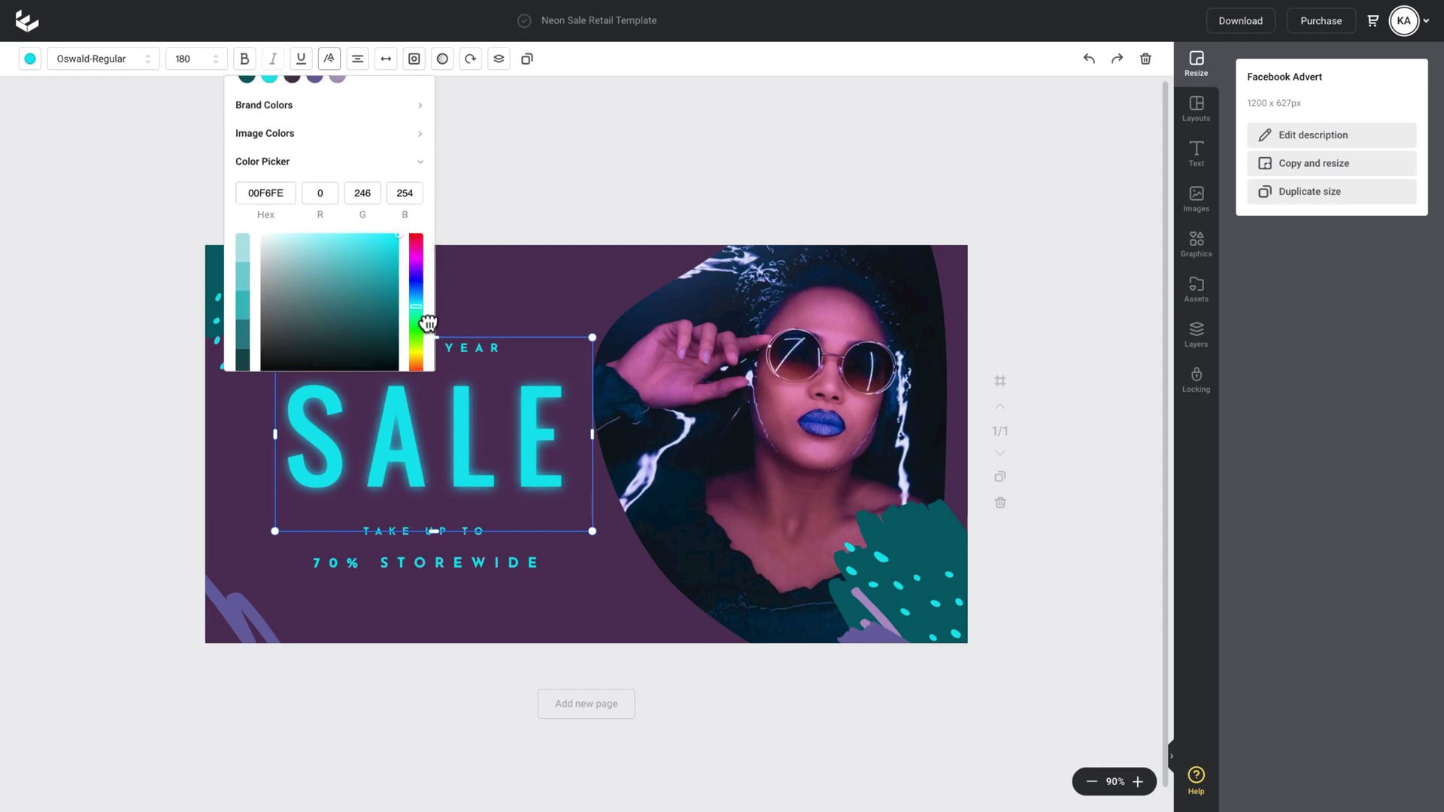
mouse_move(432, 307)
left_mouse_down()
mouse_move(434, 288)
mouse_move(437, 346)
mouse_move(438, 284)
mouse_move(418, 328)
left_mouse_up()
mouse_move(288, 259)
left_mouse_down()
mouse_move(258, 265)
mouse_move(261, 299)
mouse_move(262, 275)
left_mouse_up()
scroll(338, 260, "up", 1)
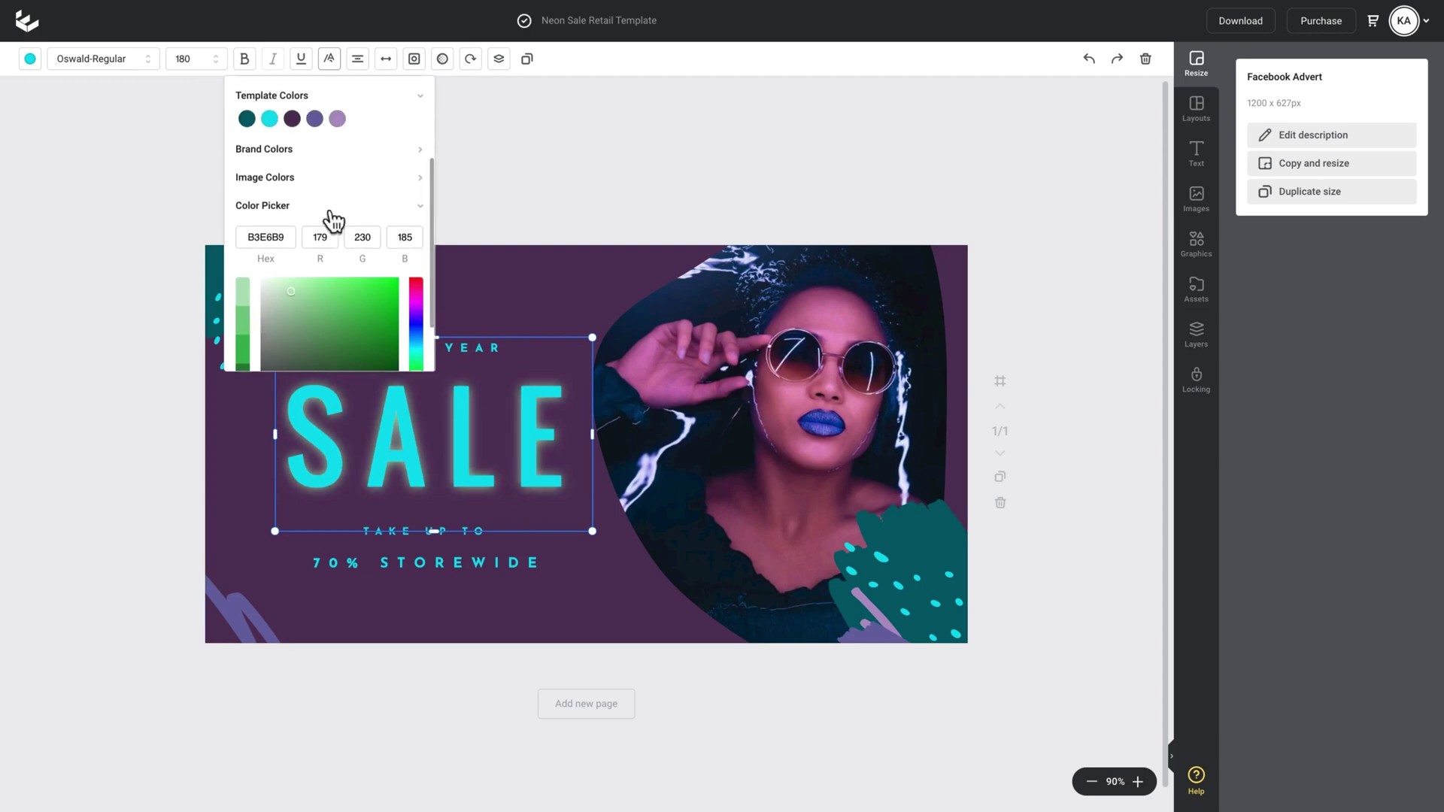
Set the SALE text's glow back to the cyan template colour, fine-tune its shade, and deselect the text.
left_click(273, 120)
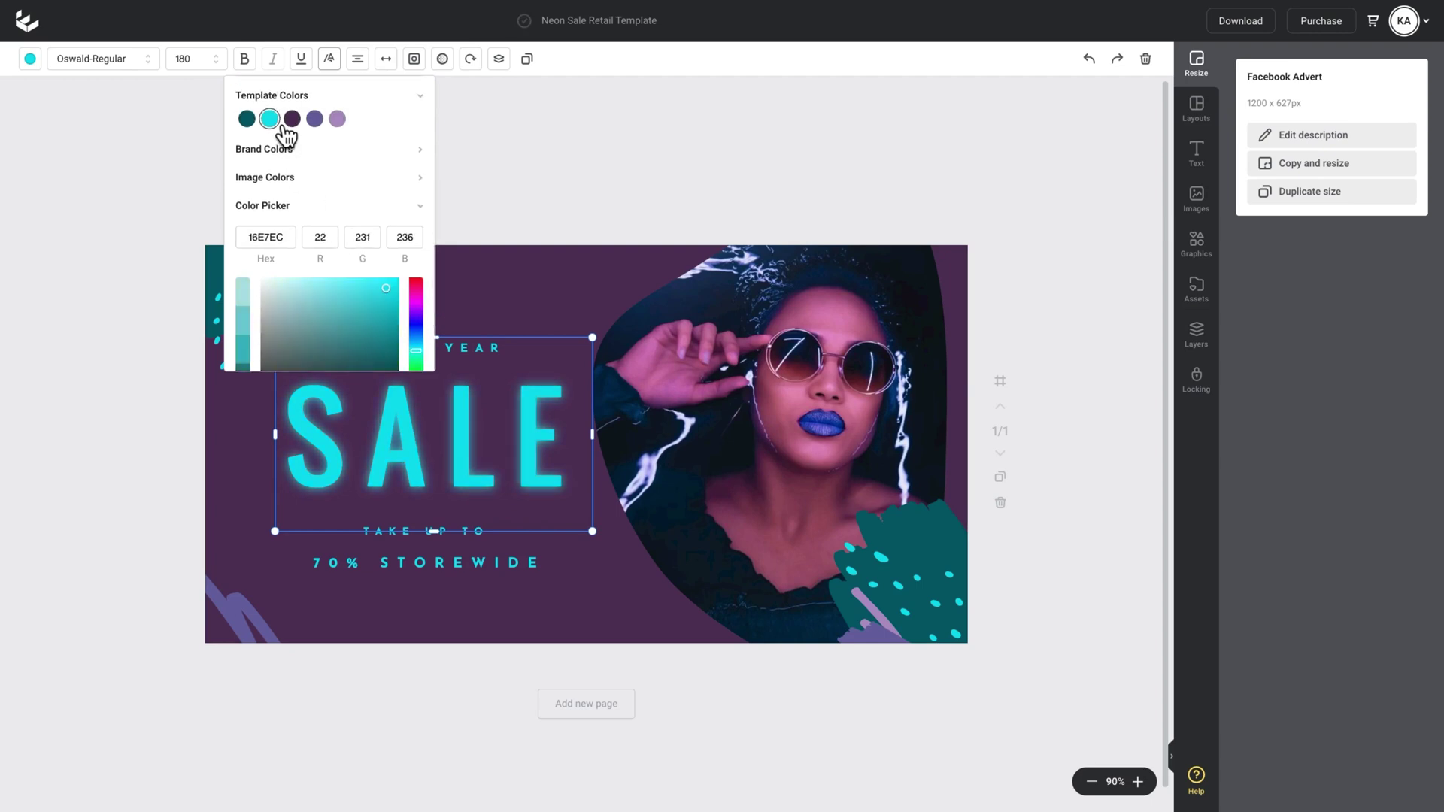
left_click_drag(410, 299, 411, 293)
left_click(490, 182)
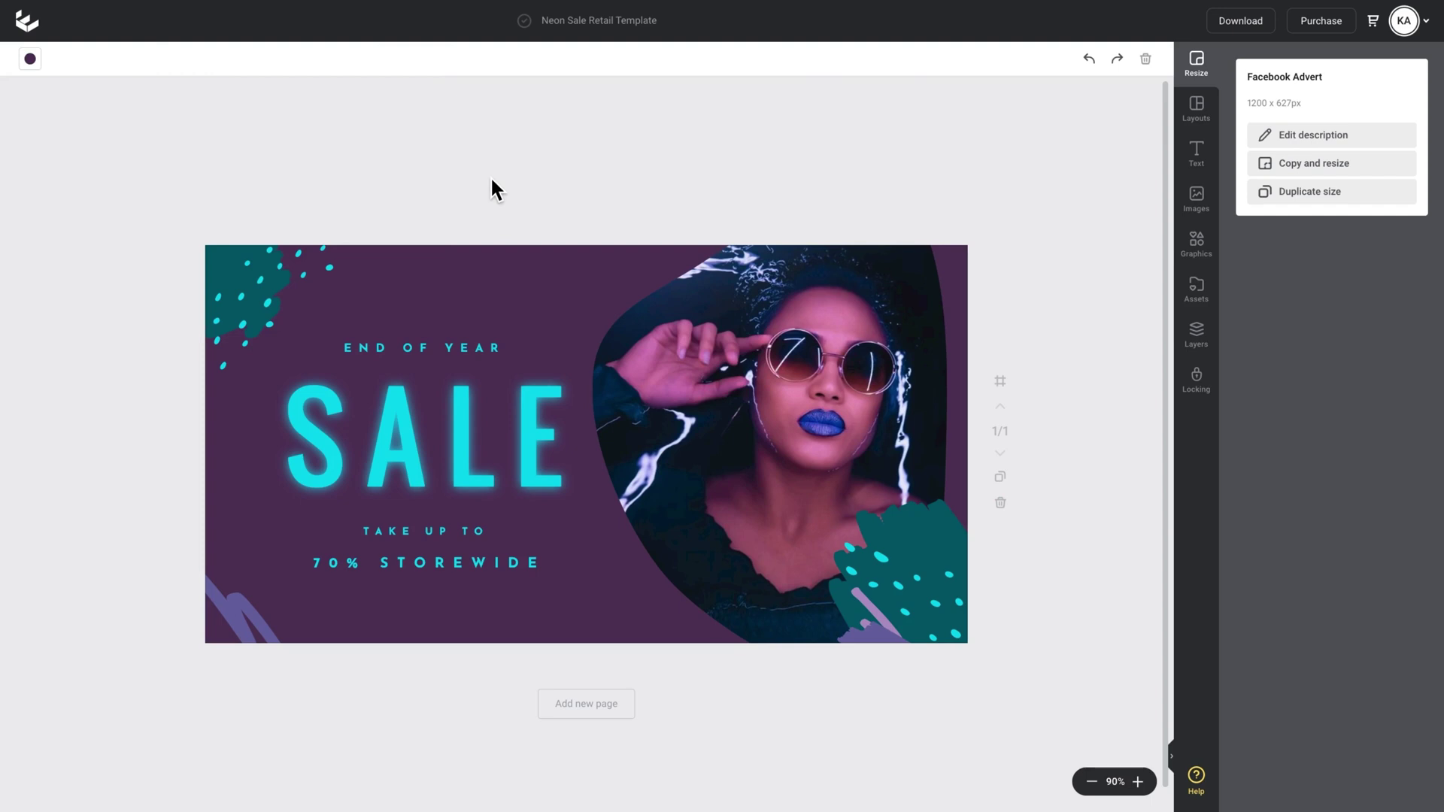
Find an outline font and change the SALE text to Oswald Outline.
left_click(510, 419)
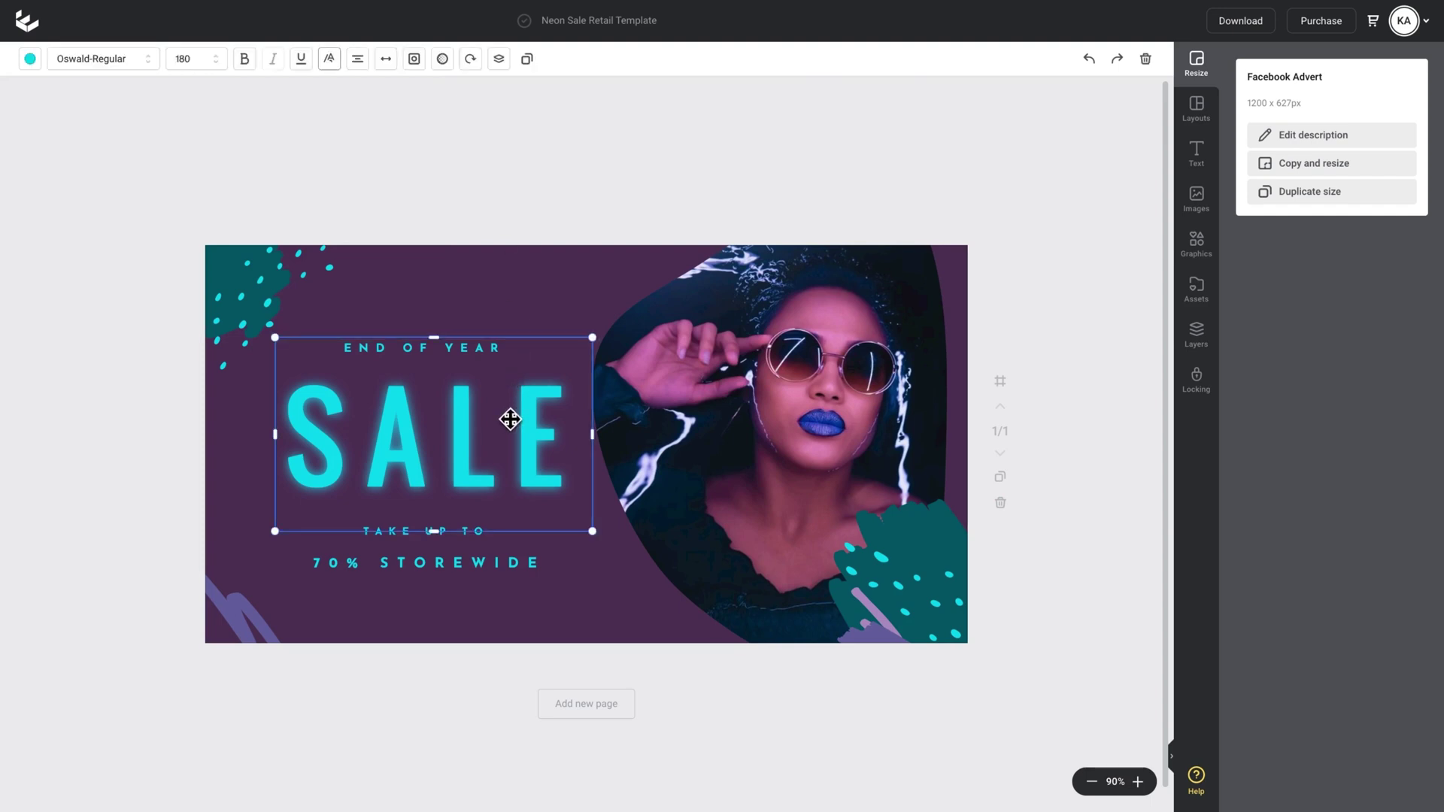
left_click(92, 63)
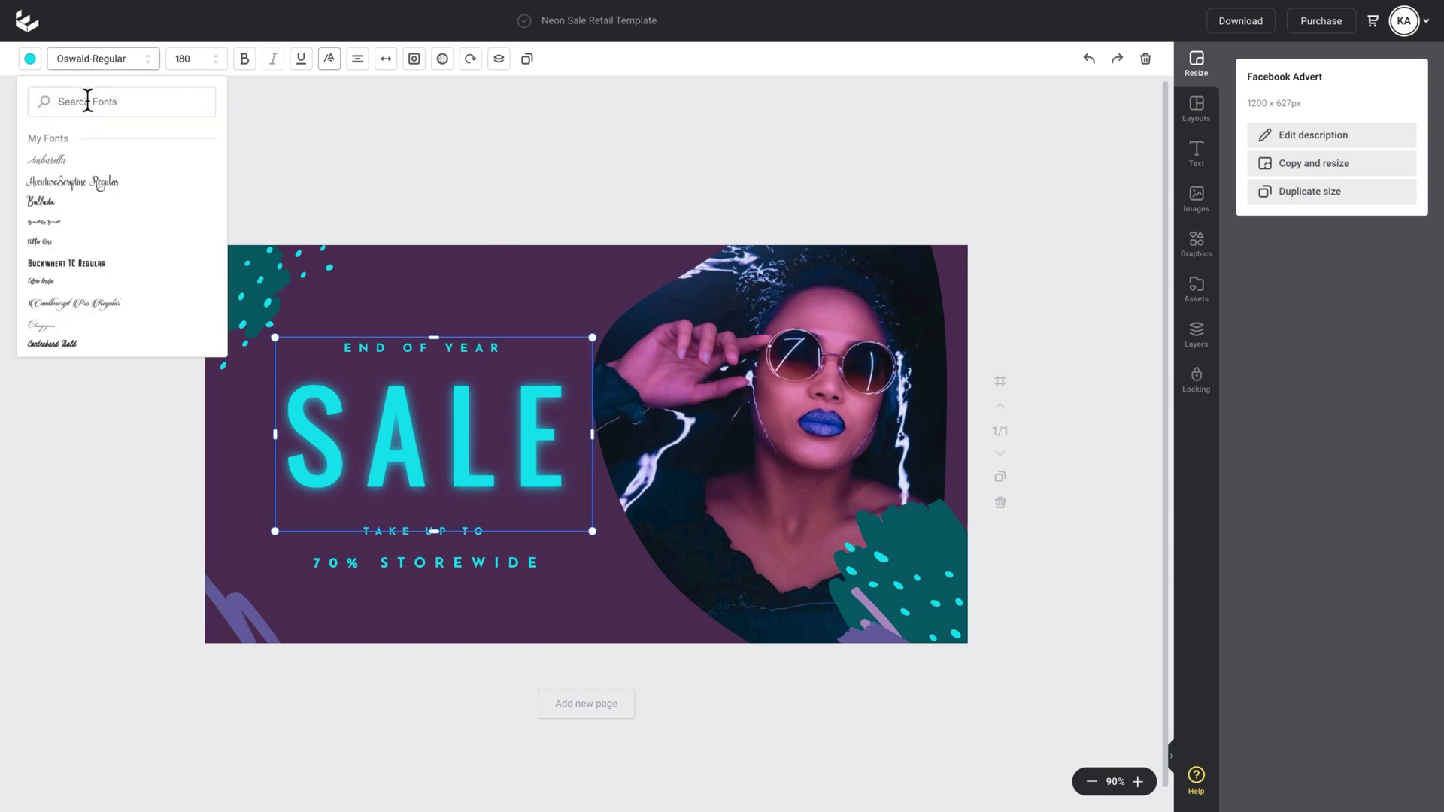
type("outline")
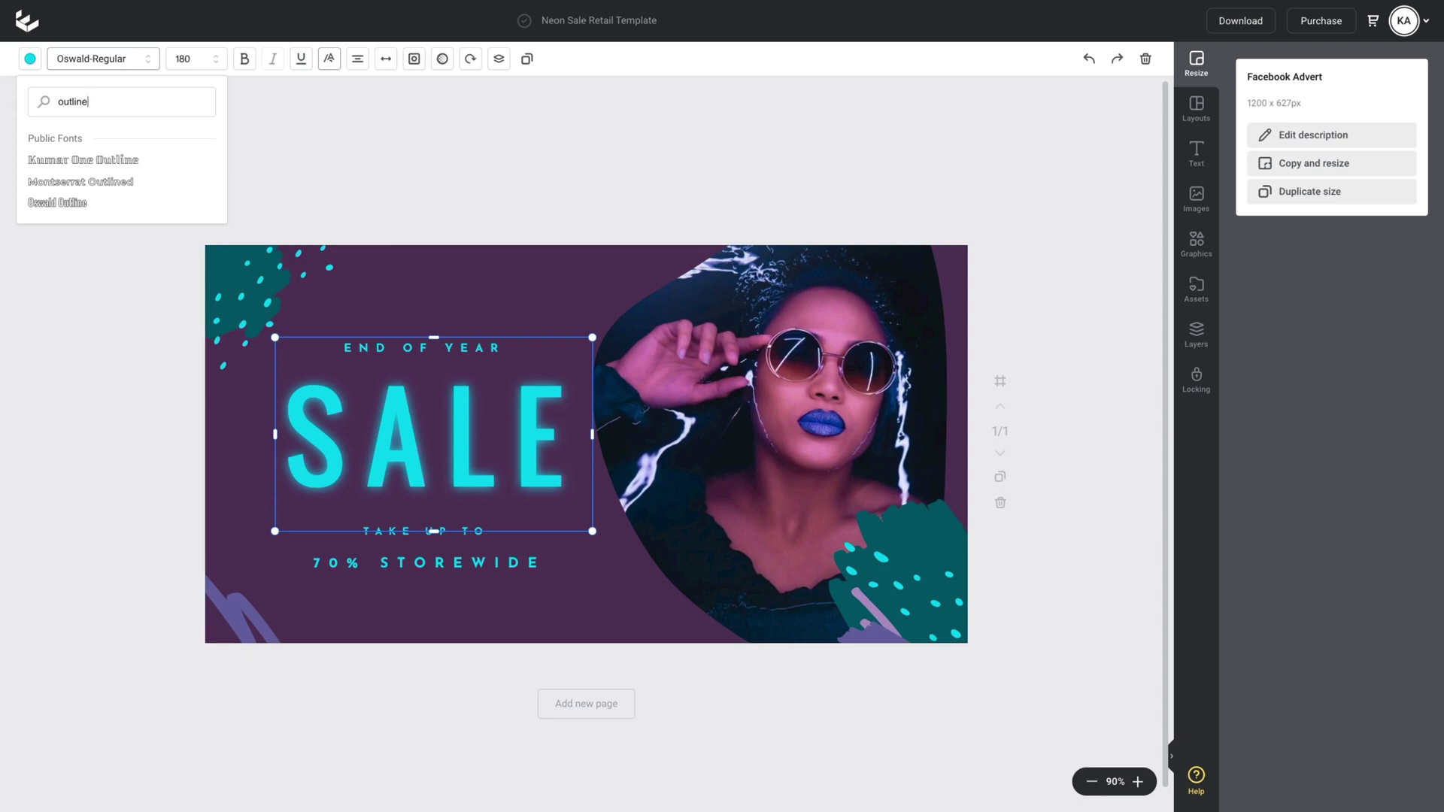
left_click(72, 211)
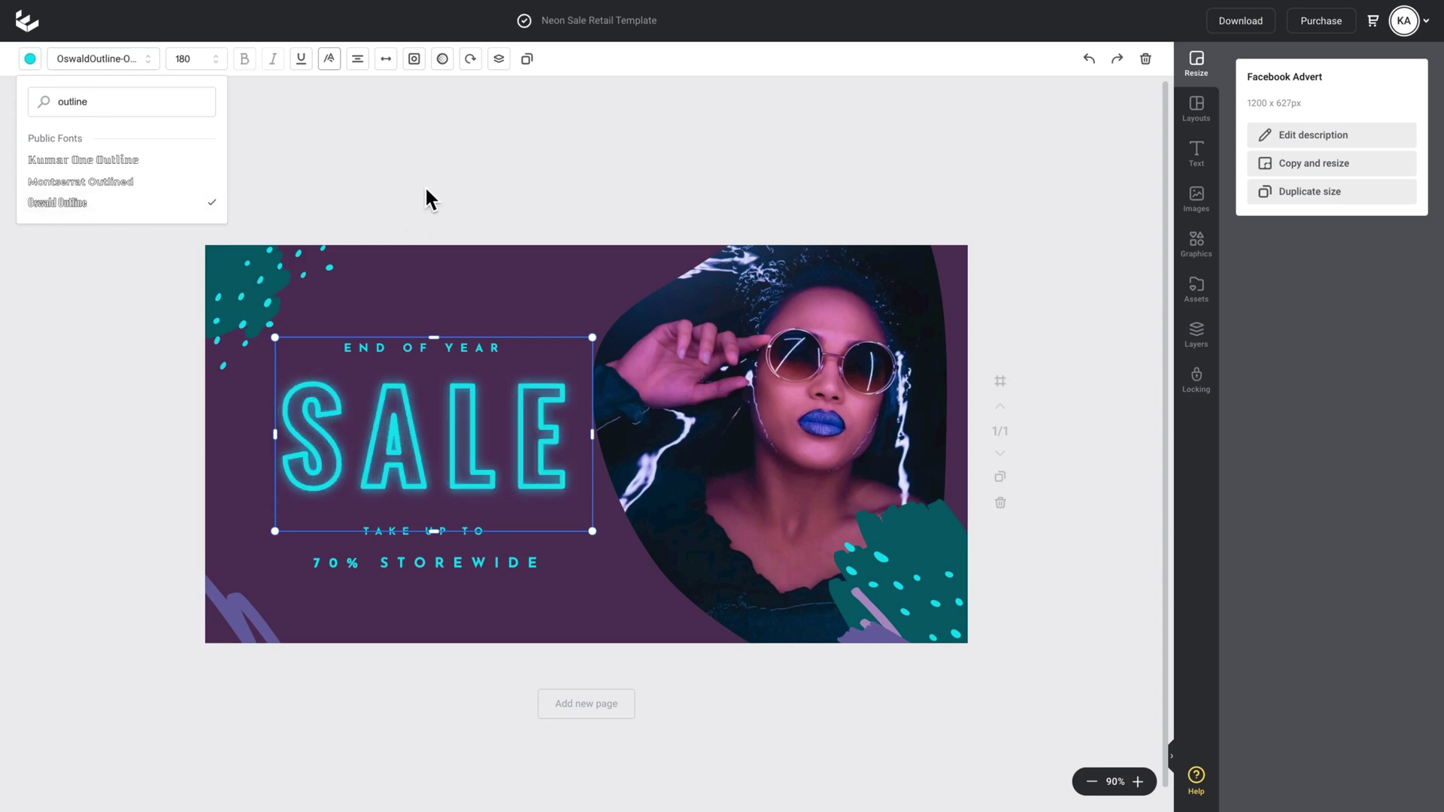
left_click(423, 242)
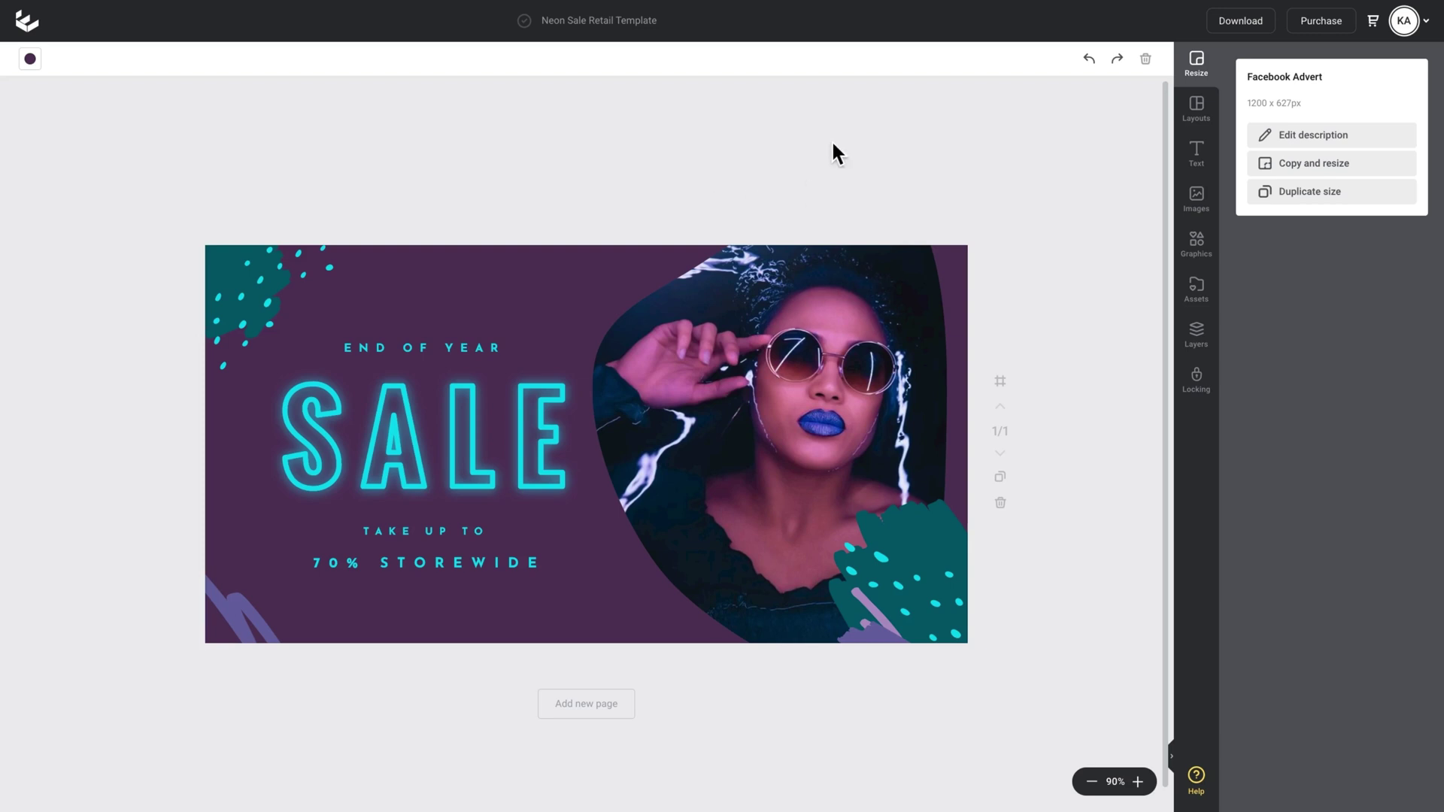
Duplicate the advert page with the glowing outlined SALE text.
left_click(1008, 490)
scroll(1047, 454, "up", 3)
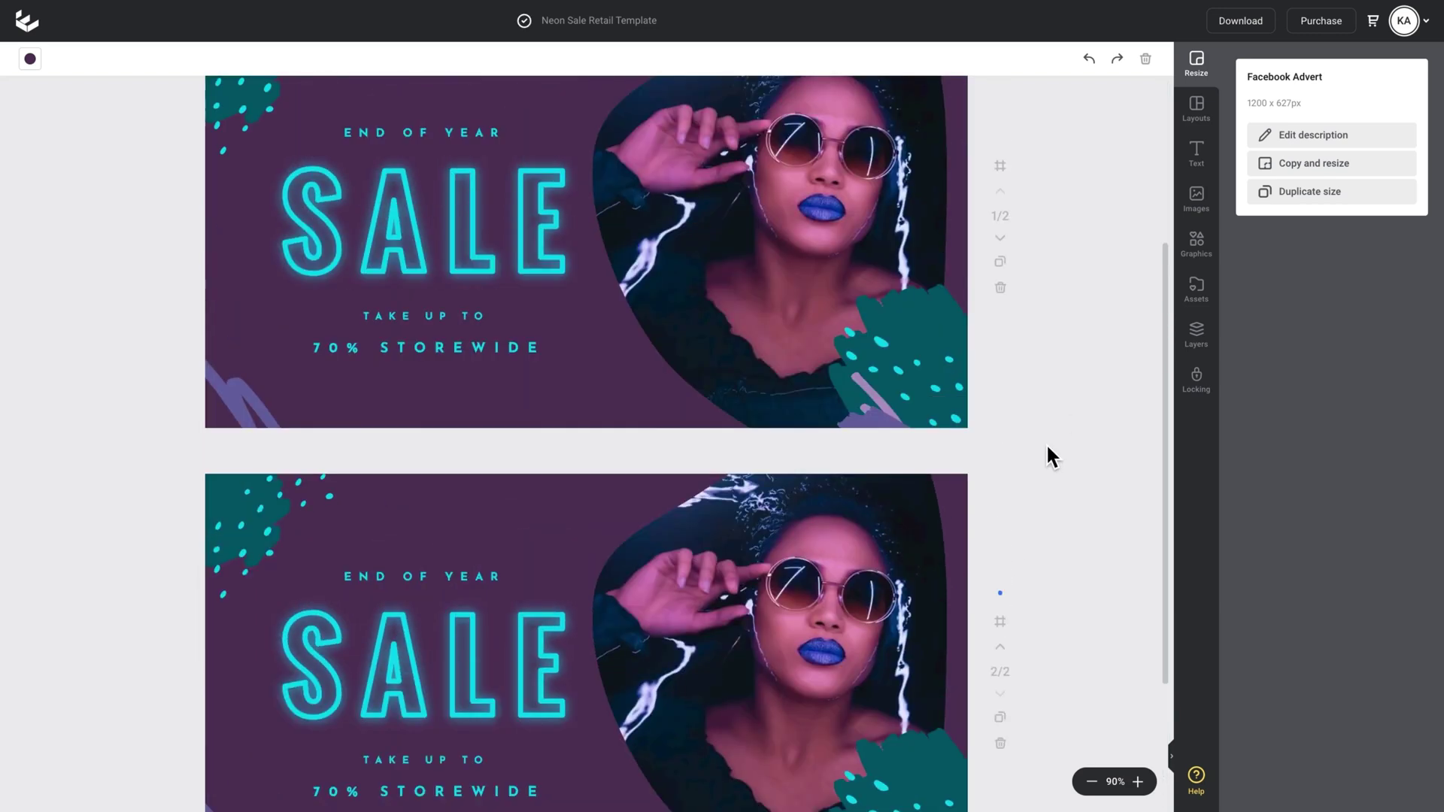
scroll(1048, 449, "down", 1)
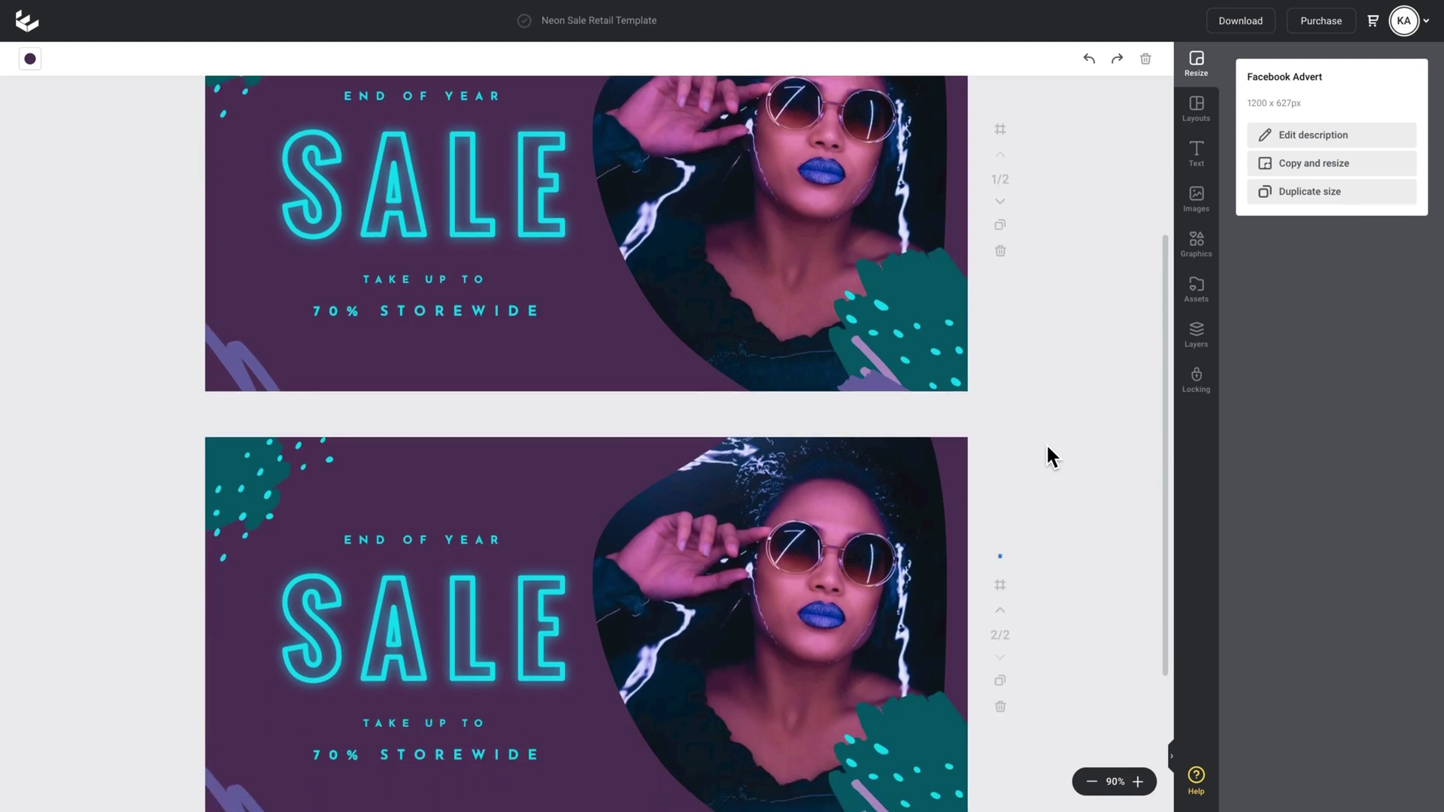
scroll(1048, 455, "up", 1)
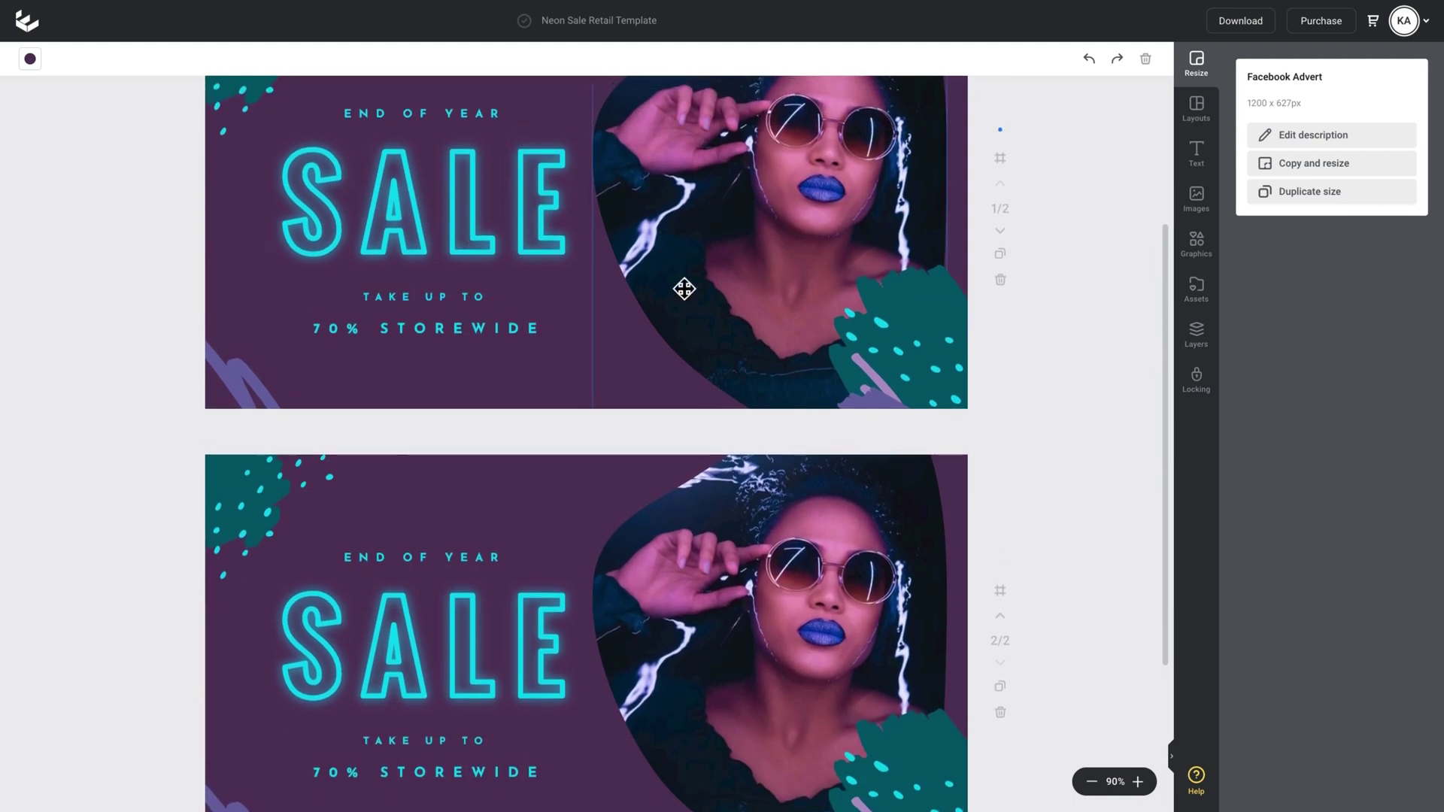
Remove the glow from the SALE text on the first page by setting its shadow to None.
scroll(684, 289, "up", 2)
left_click(493, 280)
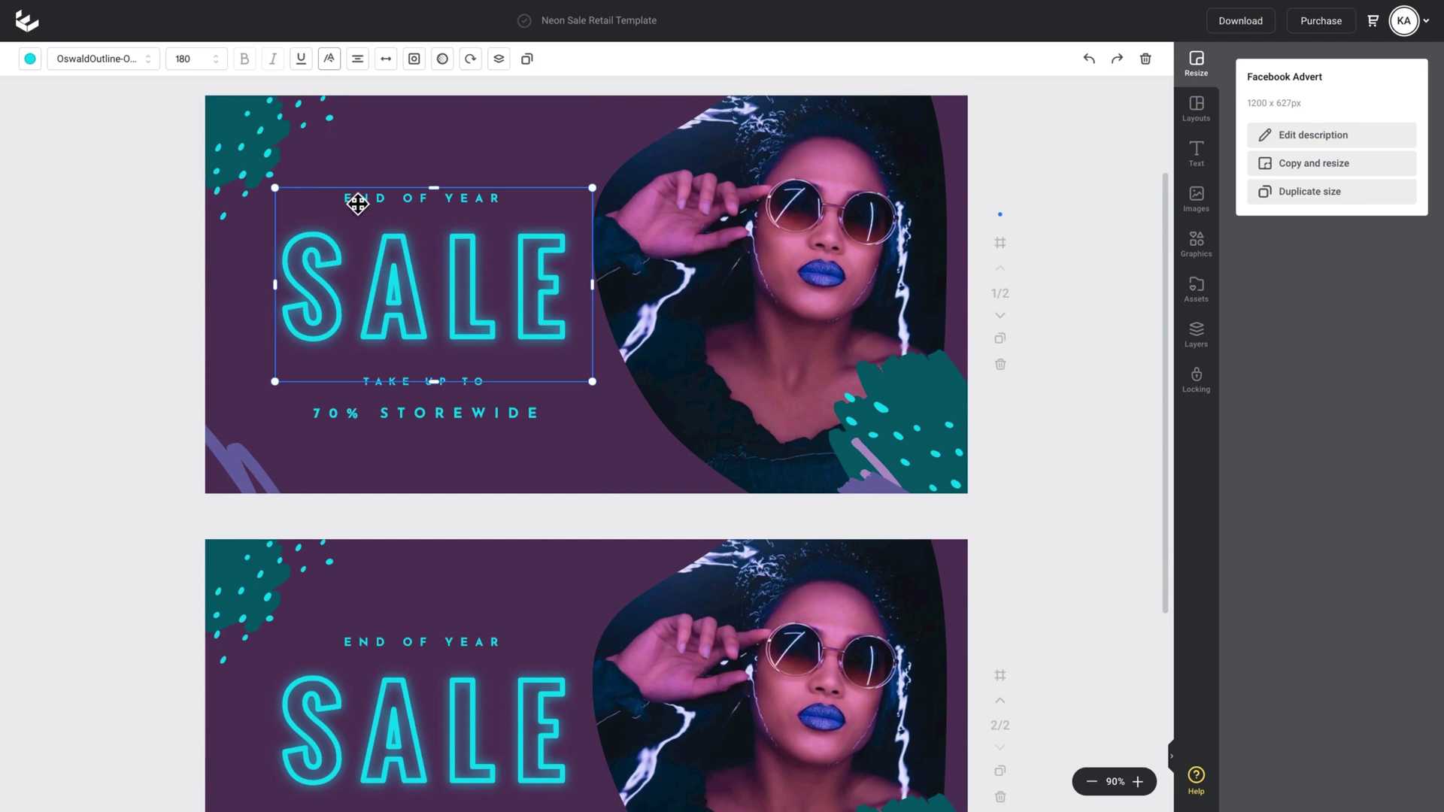
left_click(330, 60)
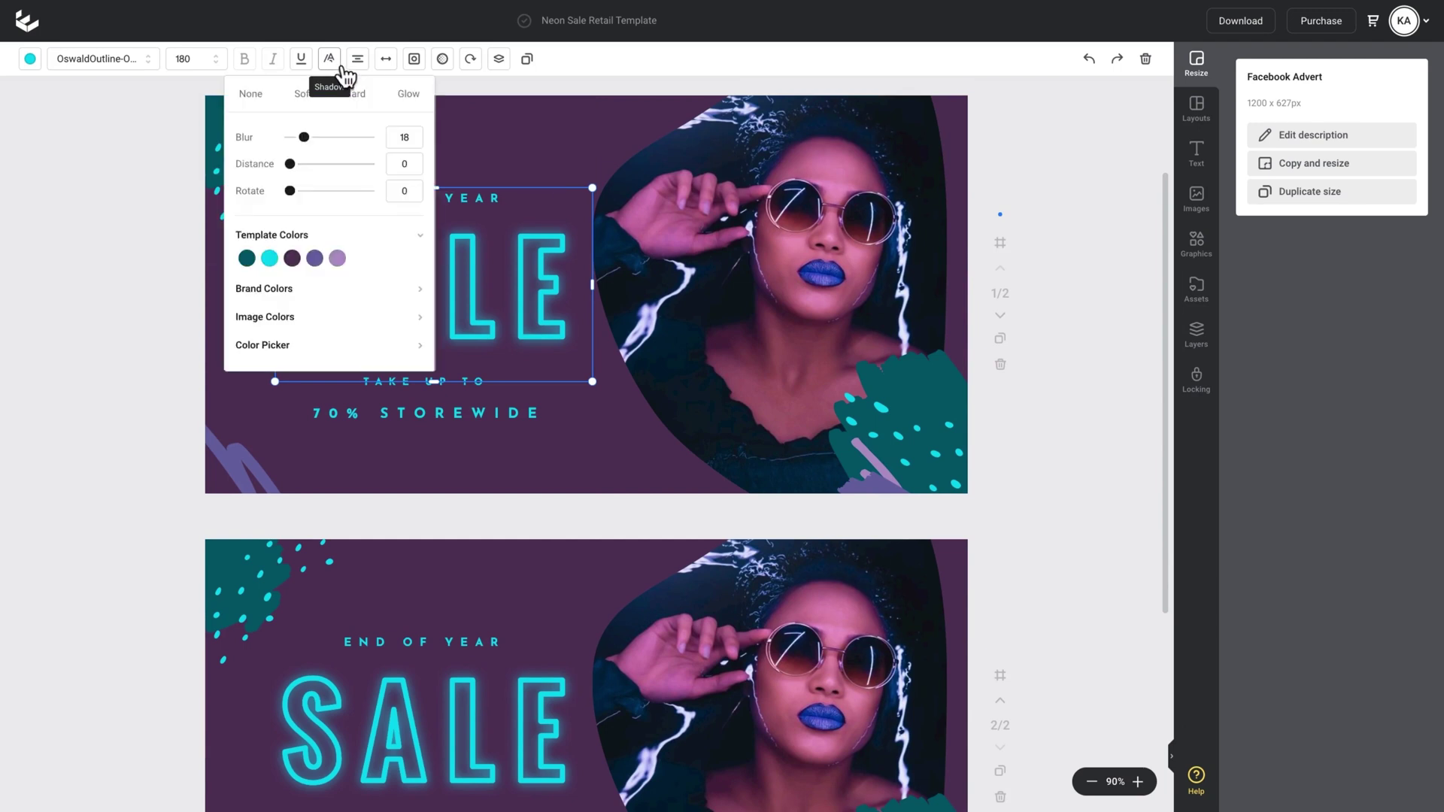
left_click(265, 104)
left_click(1079, 340)
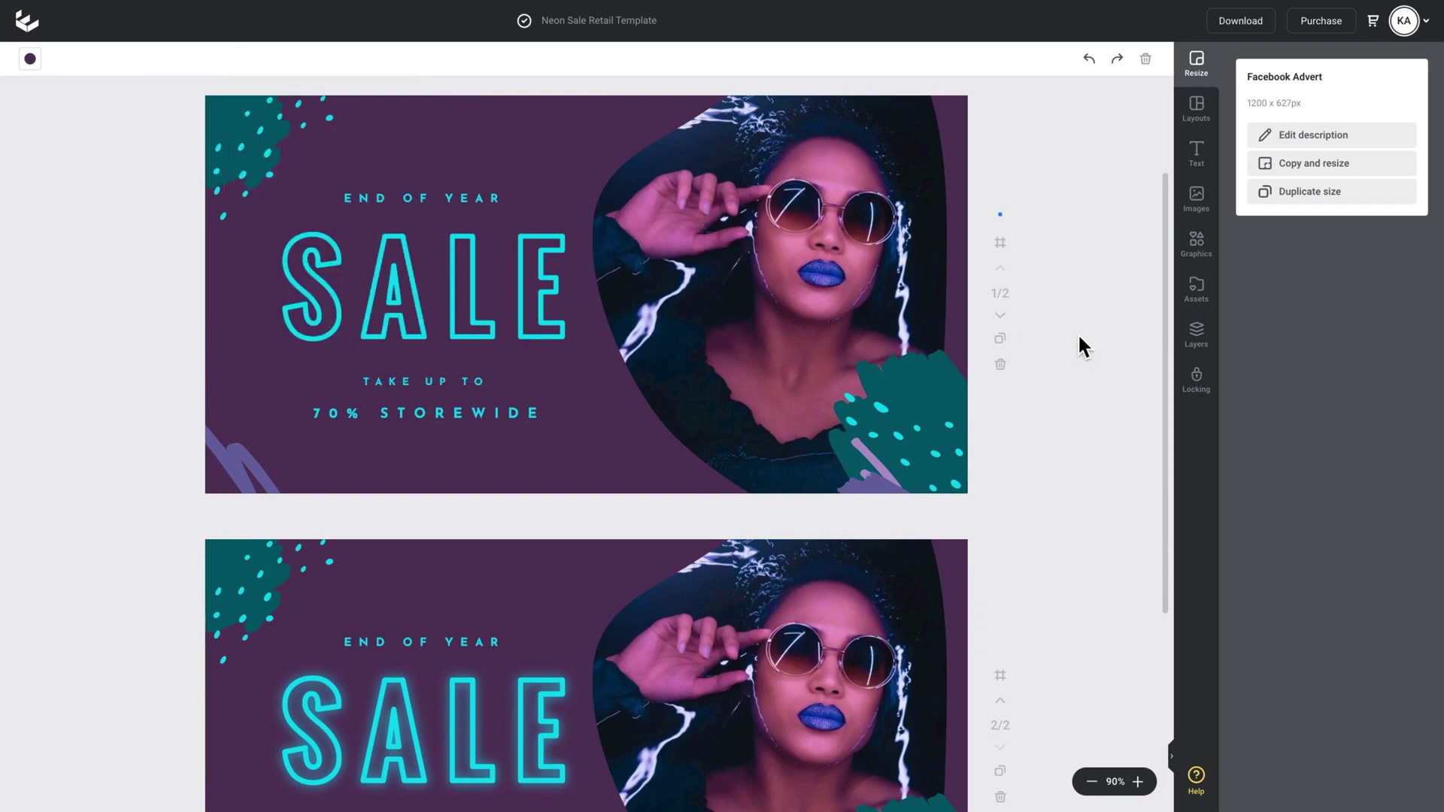
Duplicate the glowing SALE text on the second page and align the copy exactly over the original.
scroll(1077, 333, "down", 1)
scroll(1077, 332, "up", 1)
scroll(1076, 332, "down", 2)
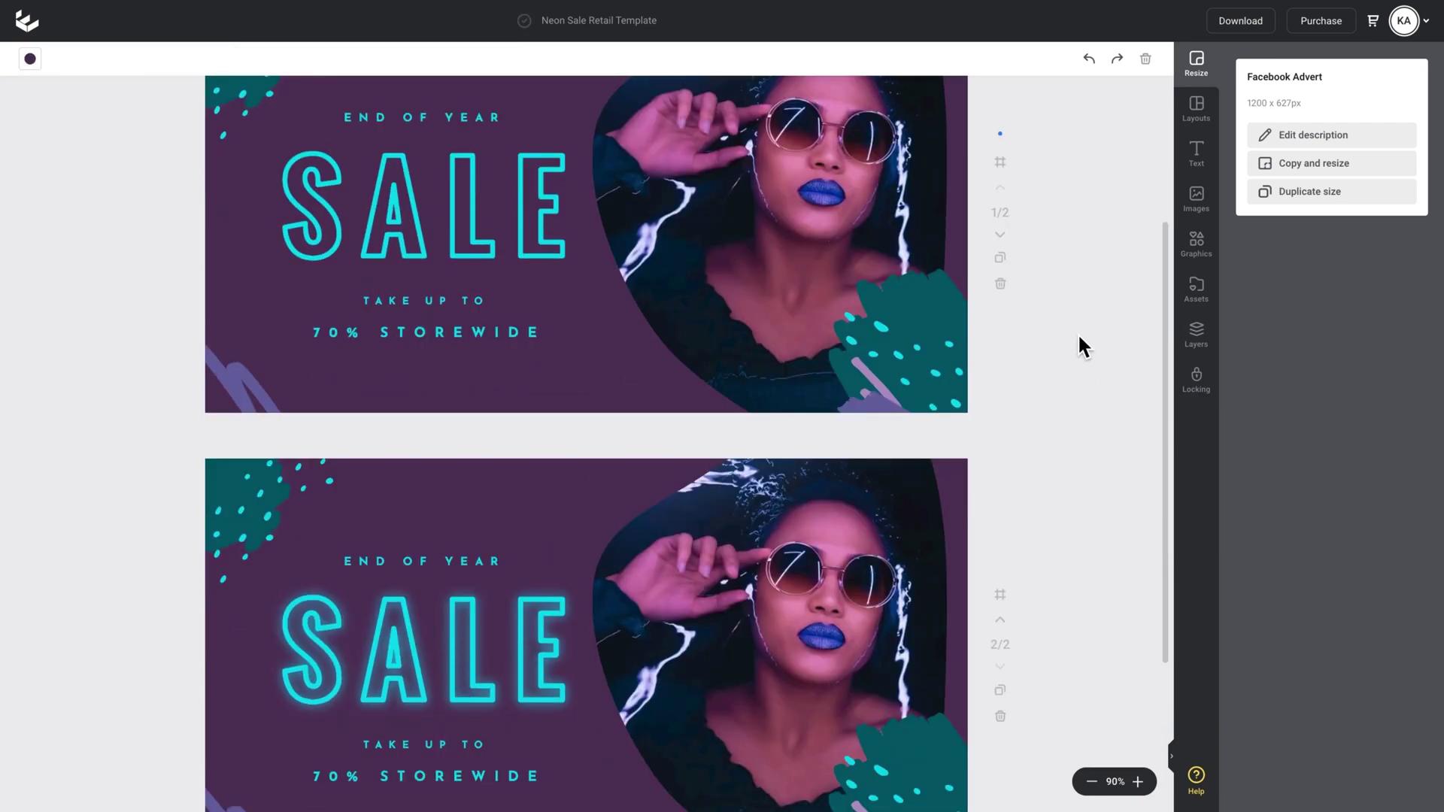
scroll(1078, 337, "up", 1)
scroll(1079, 337, "down", 3)
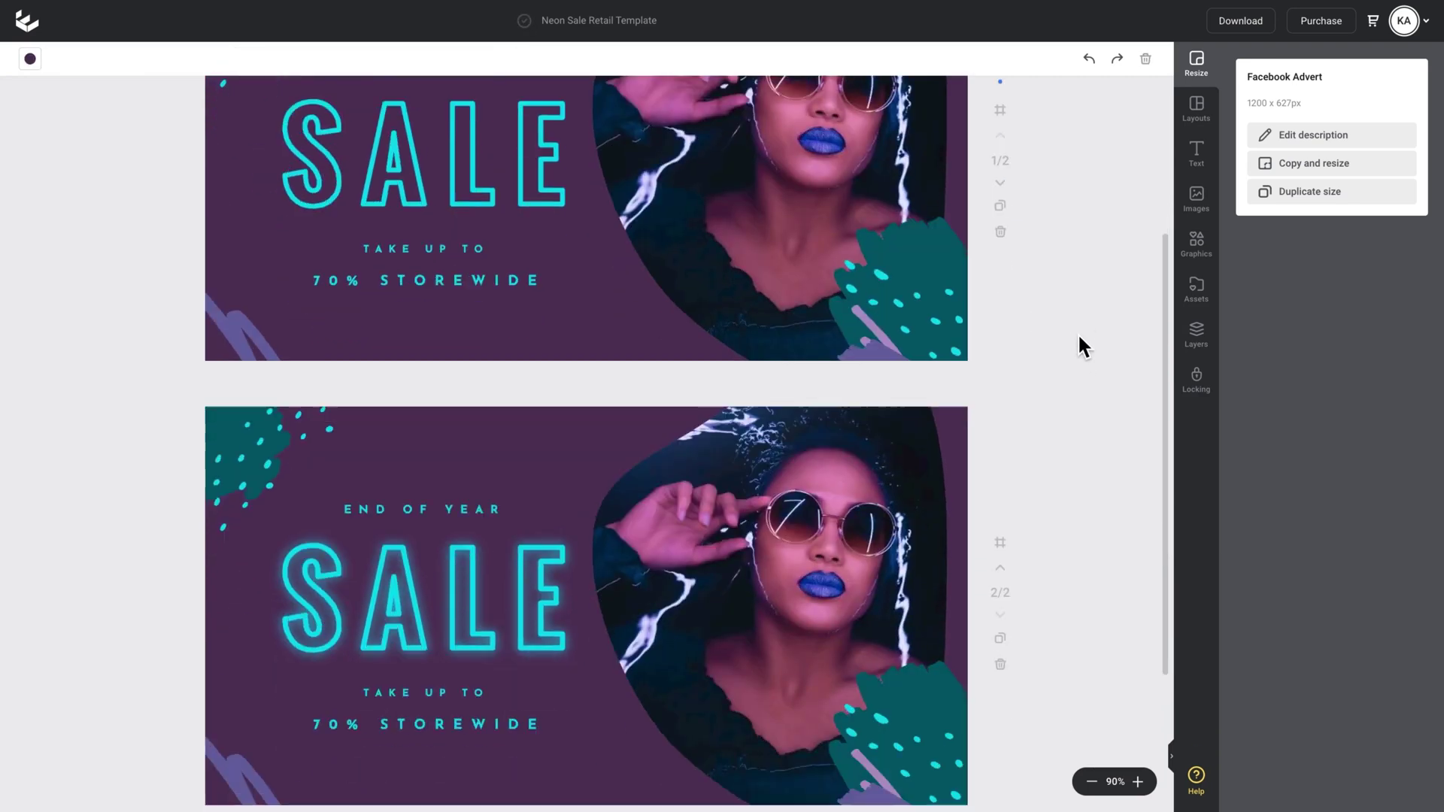
scroll(1077, 332, "down", 1)
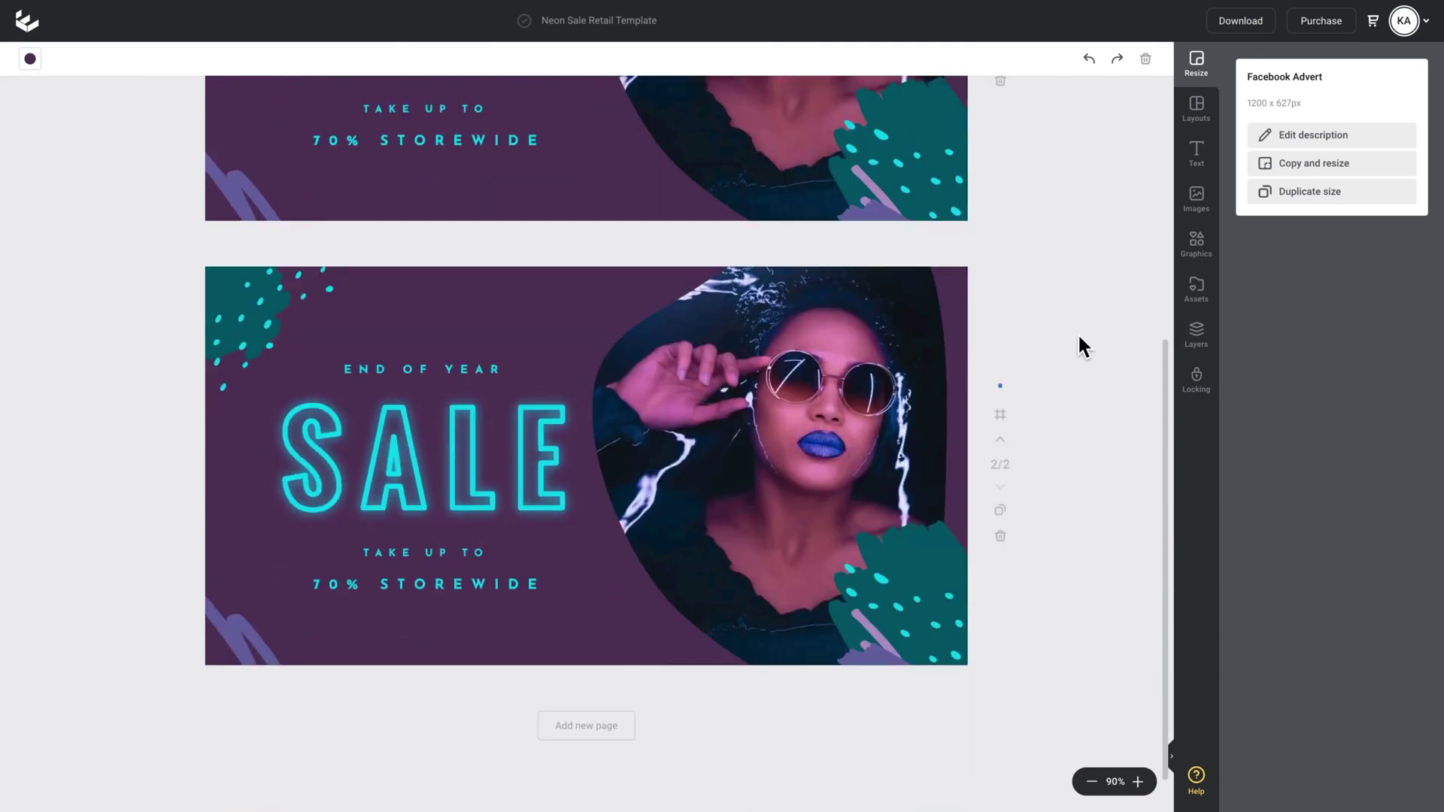
left_click(552, 438)
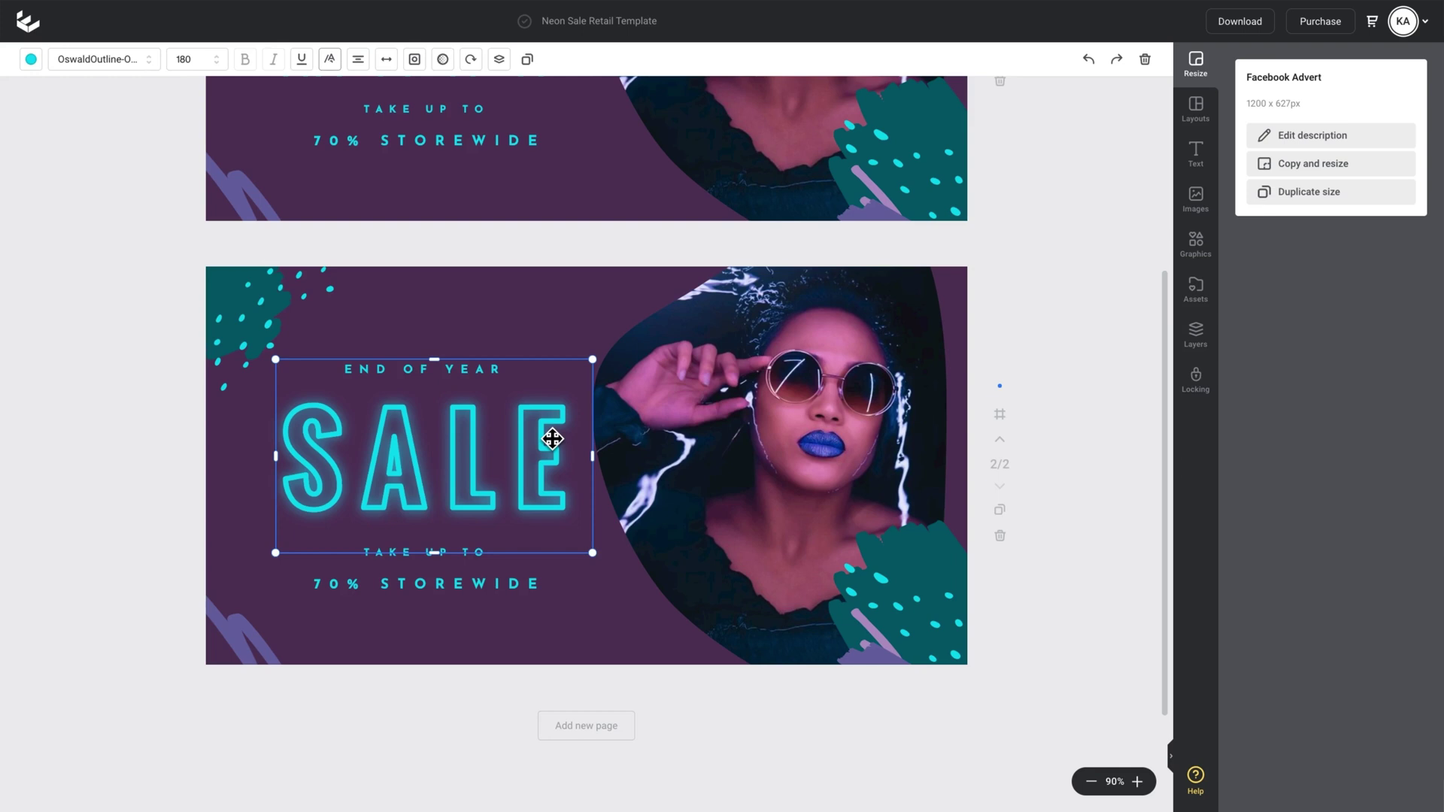
left_click(540, 75)
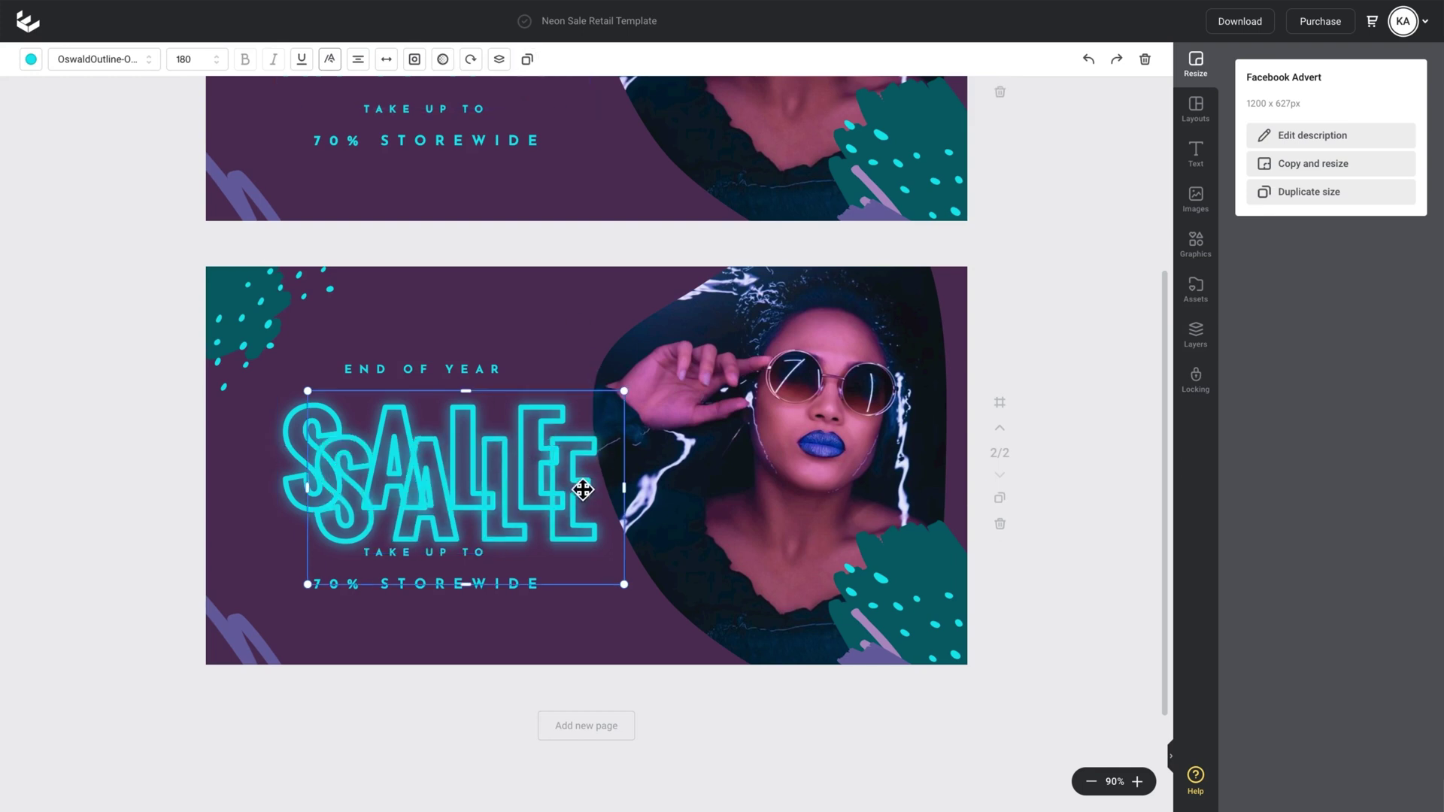
mouse_move(580, 483)
left_mouse_down()
mouse_move(544, 462)
mouse_move(555, 474)
left_mouse_up()
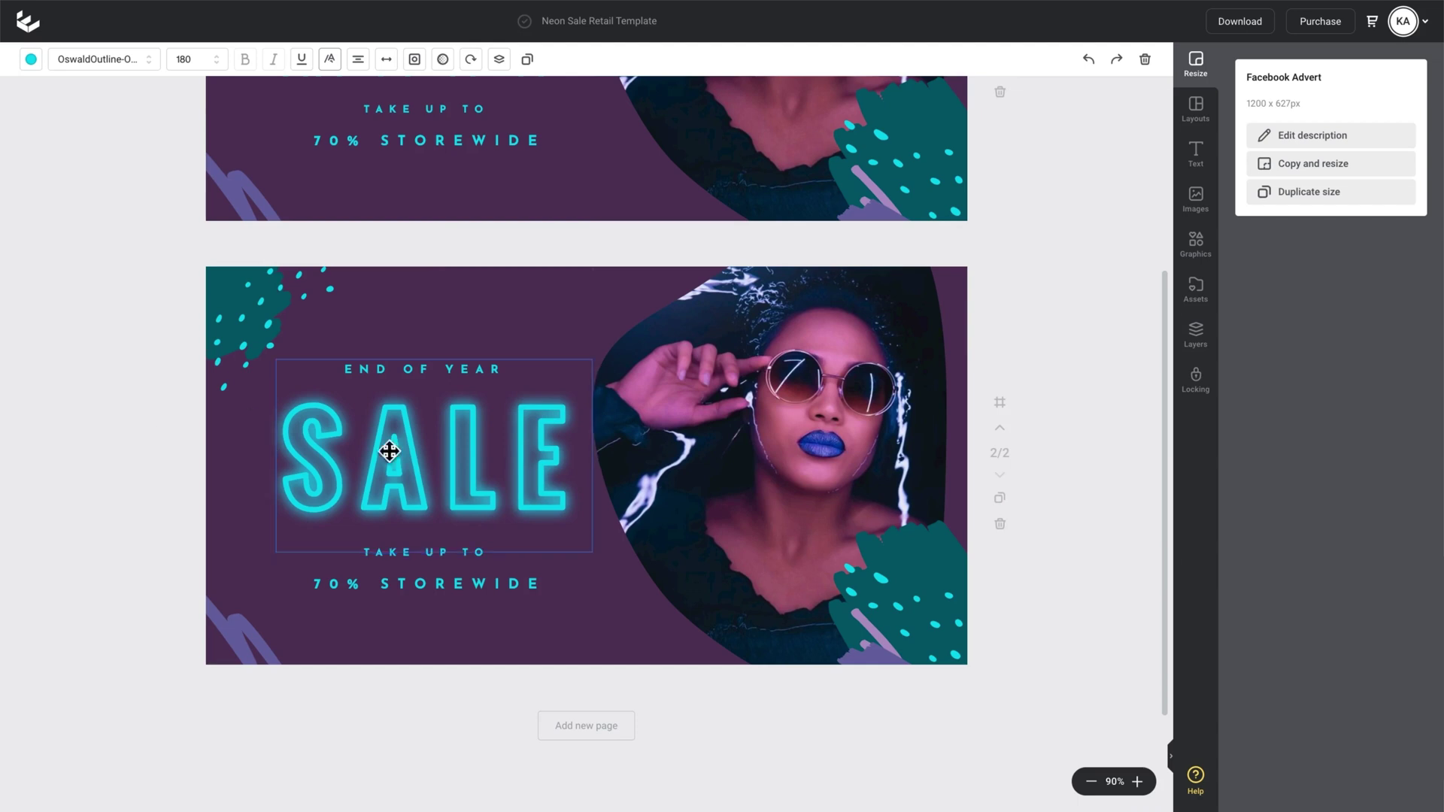
Deselect the SALE text and download the two-page advert as an animated GIF at Medium speed.
left_click(419, 451)
key("Escape")
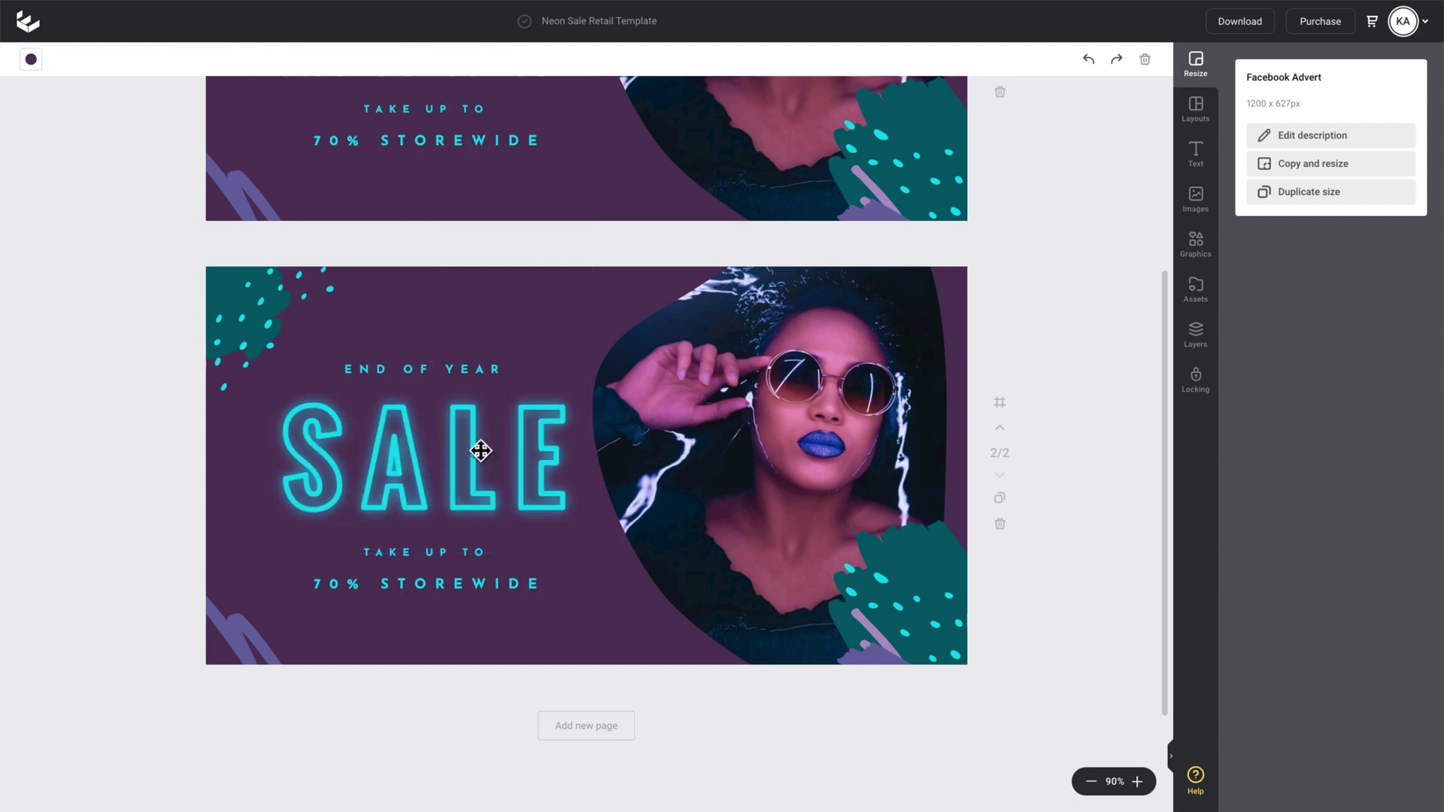
scroll(1079, 337, "up", 3)
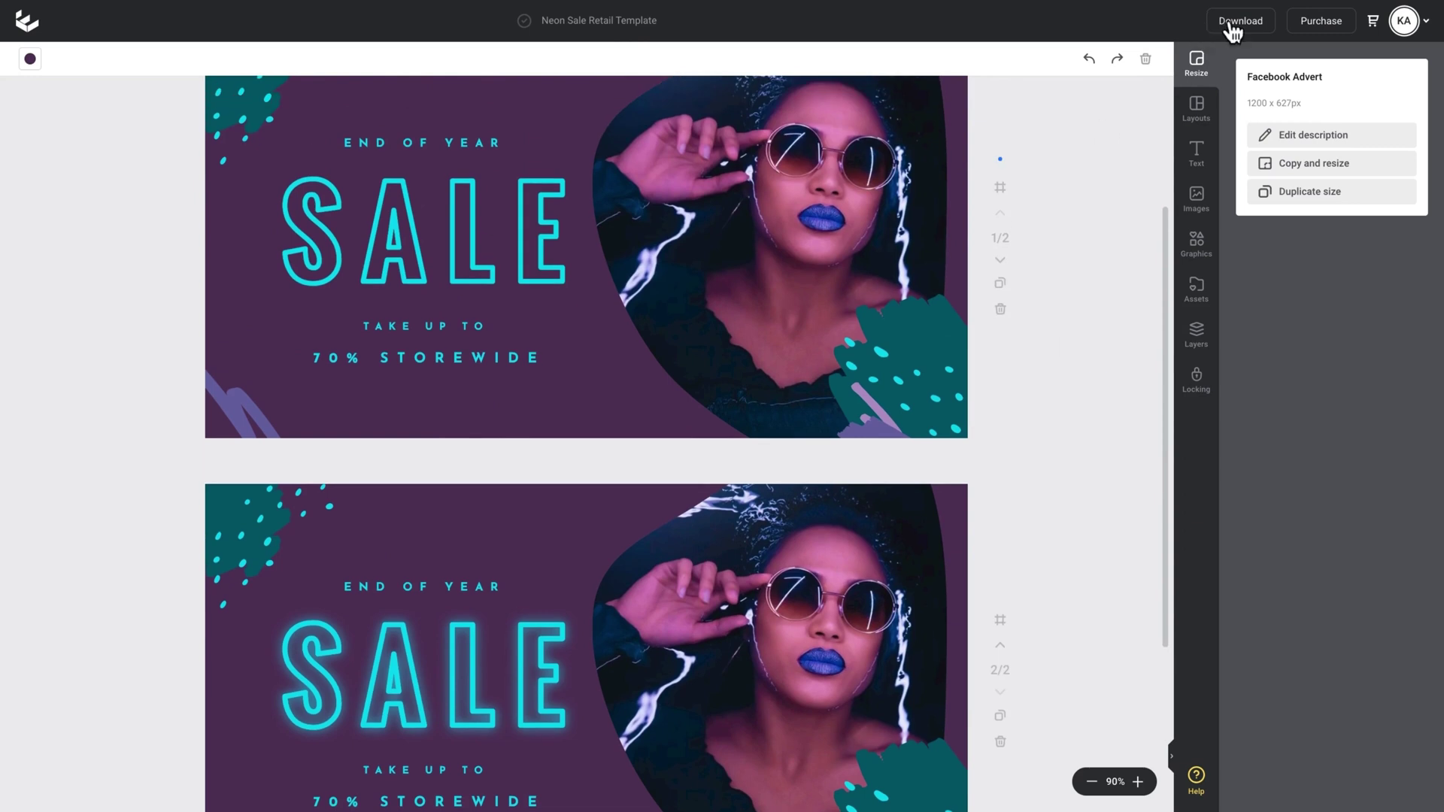
left_click(1240, 21)
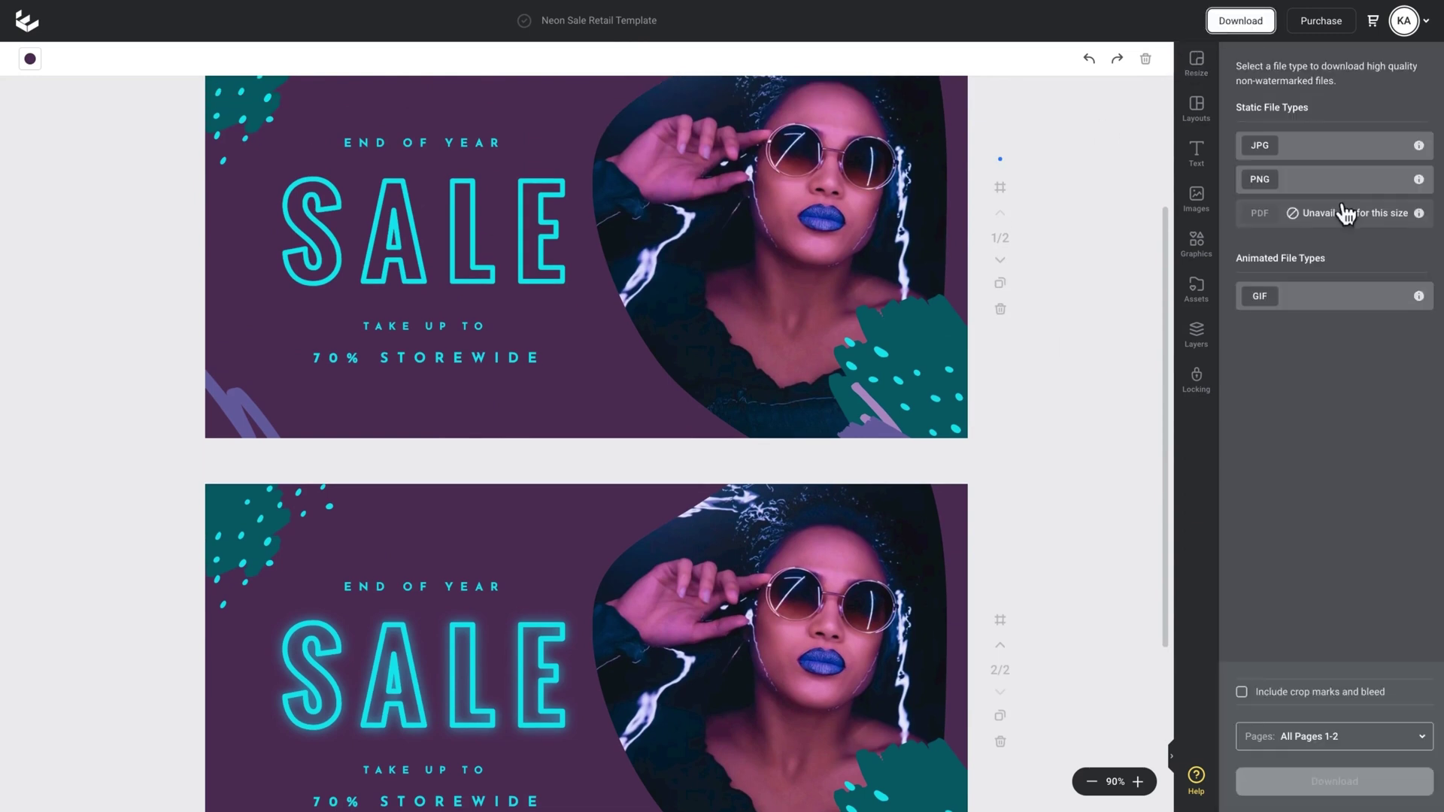
left_click(1344, 316)
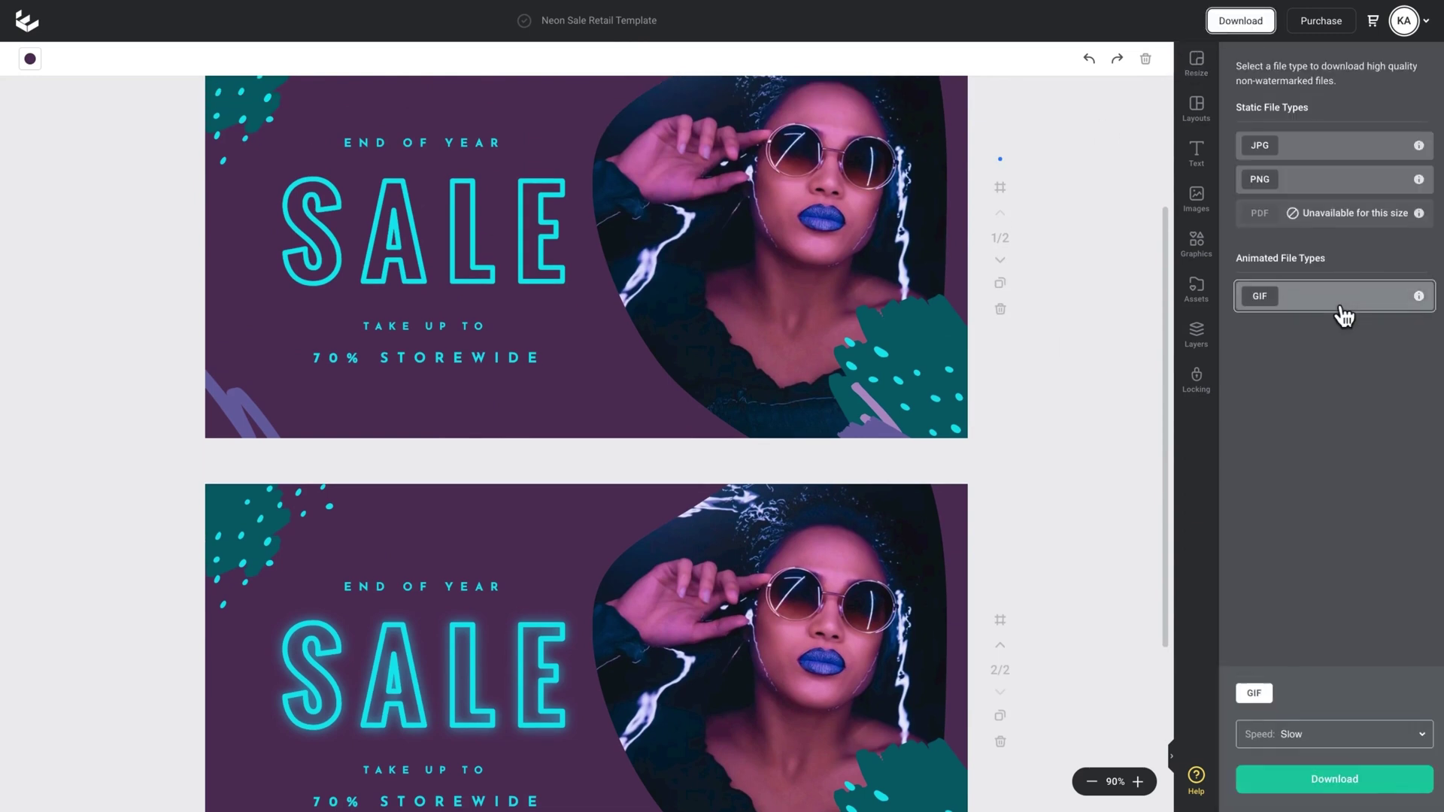
left_click(1352, 744)
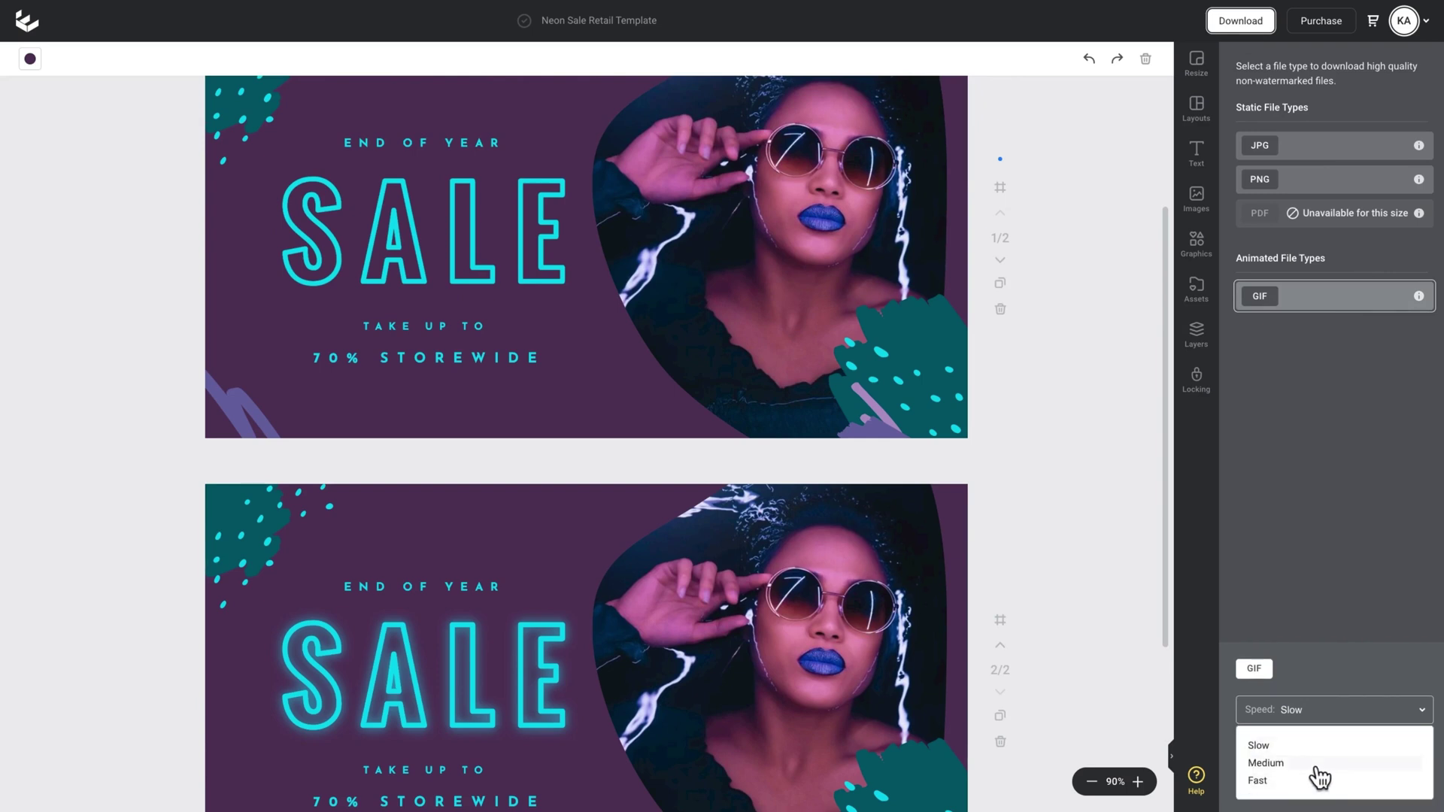
left_click(1314, 764)
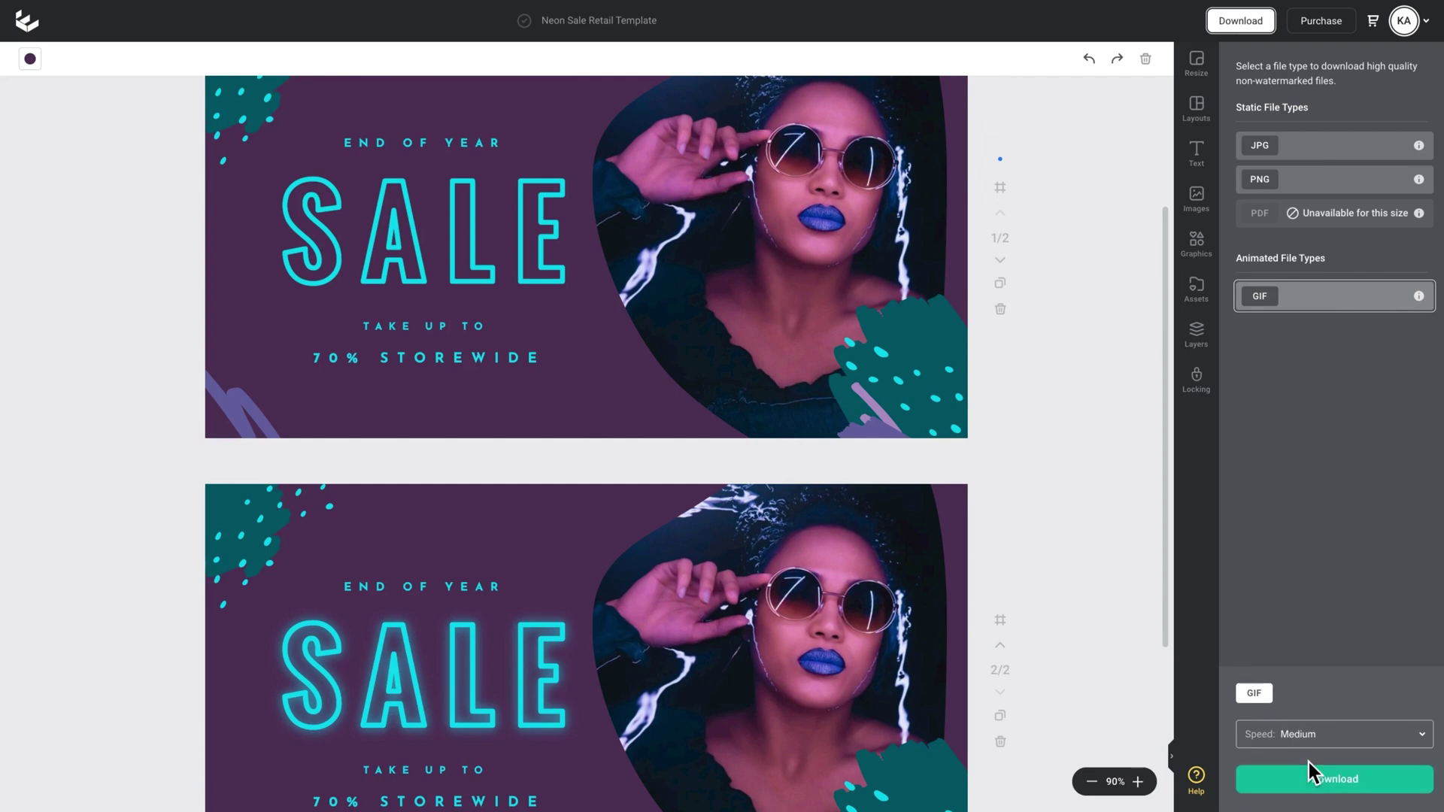
left_click(1352, 786)
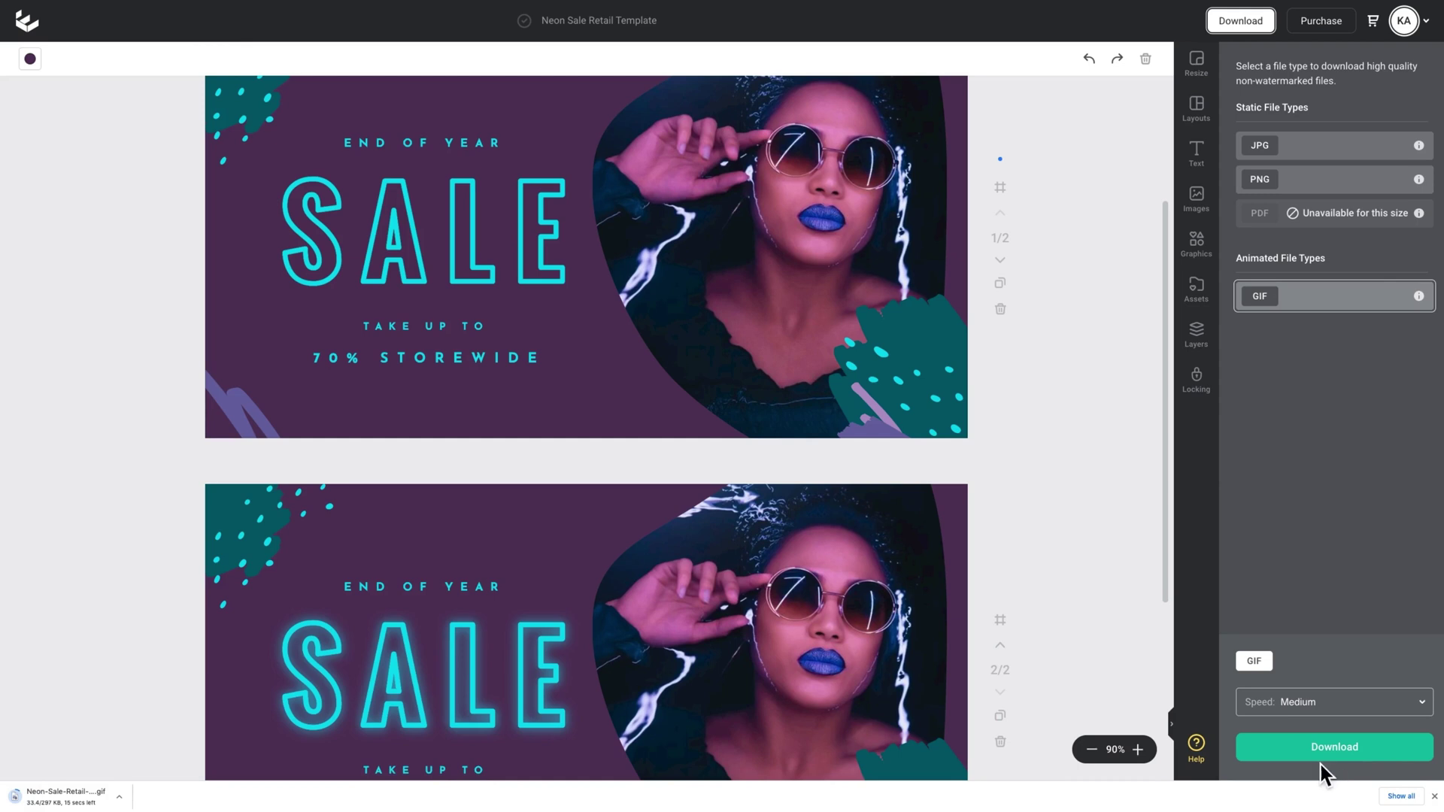
Open the downloaded GIF in a new browser tab to preview the flashing neon animation.
key("super+shift+f")
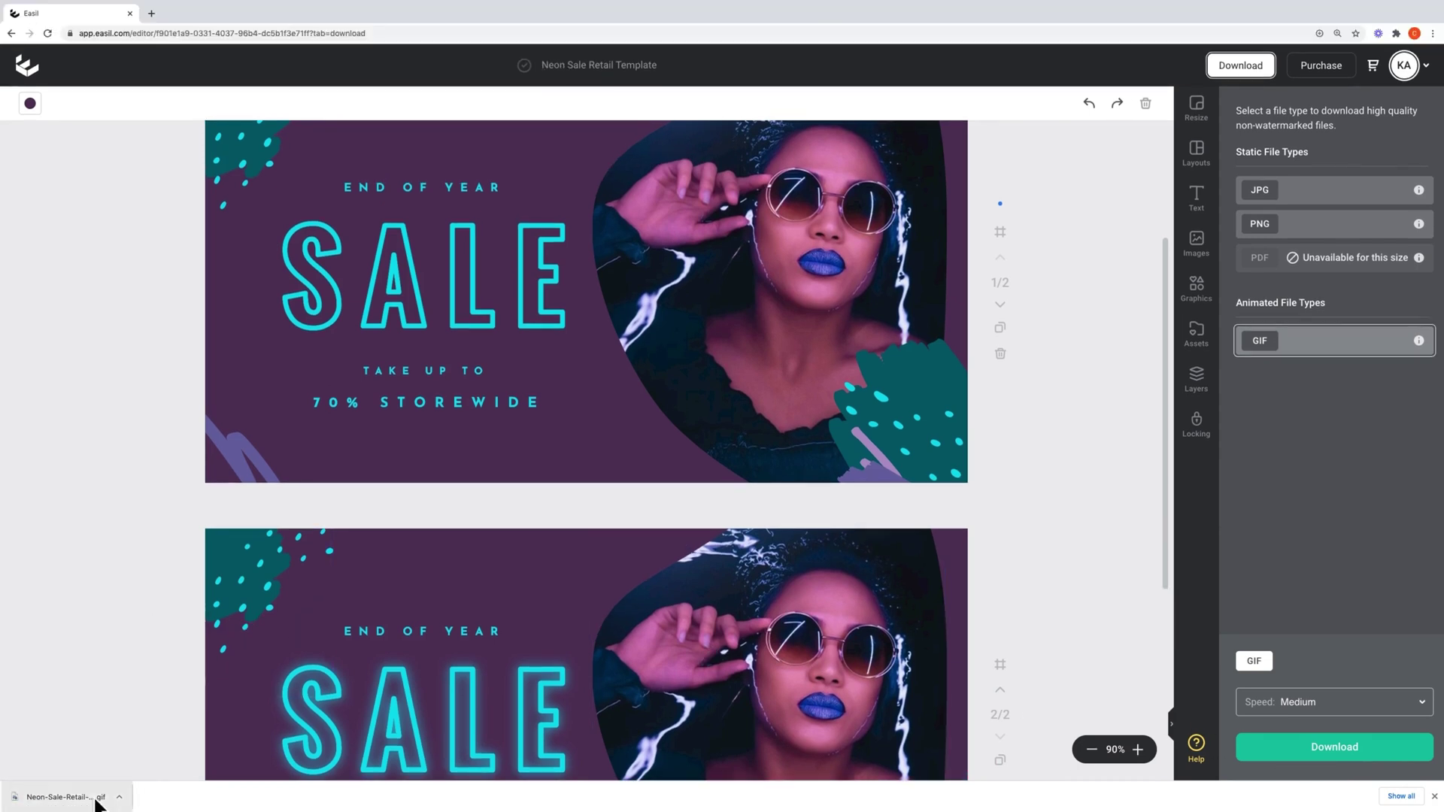
left_click_drag(78, 805, 289, 19)
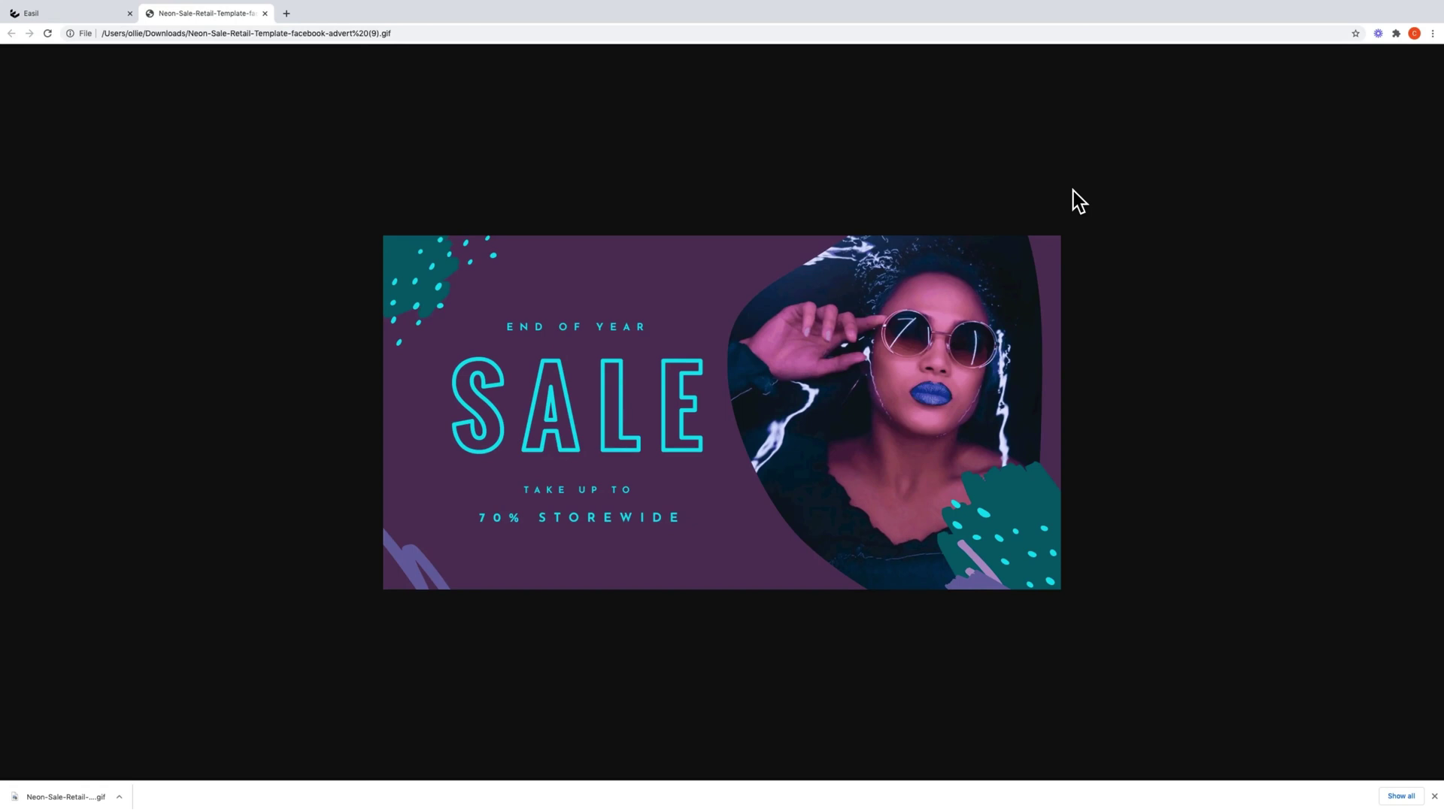